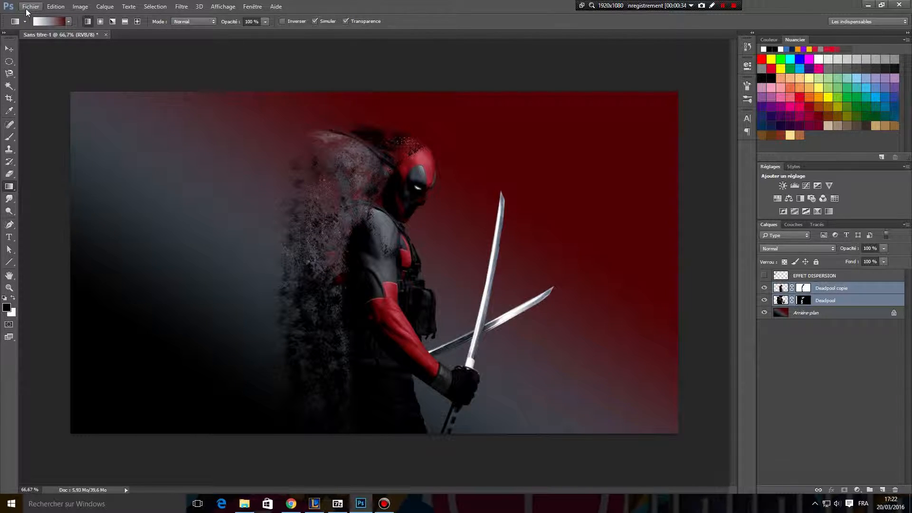
Create a new 1920 × 1080 pixel RGB document at 72 pixels/inch with a white background.
{"action": "left_click", "coordinate": [27, 10]}
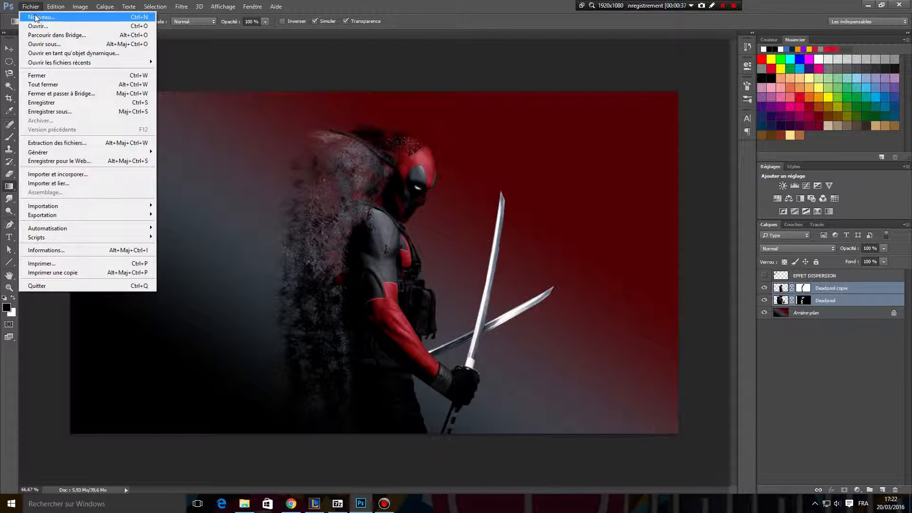
{"action": "left_click", "coordinate": [36, 17]}
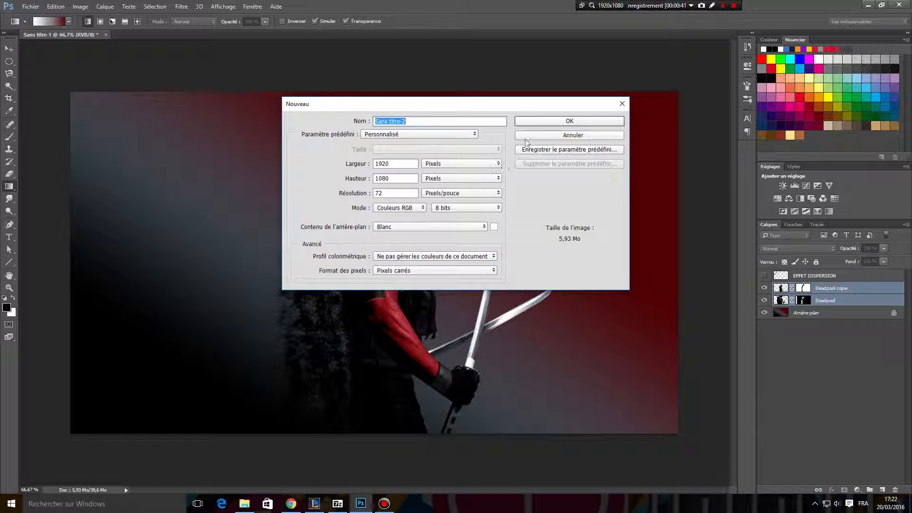
{"action": "left_click", "coordinate": [529, 125]}
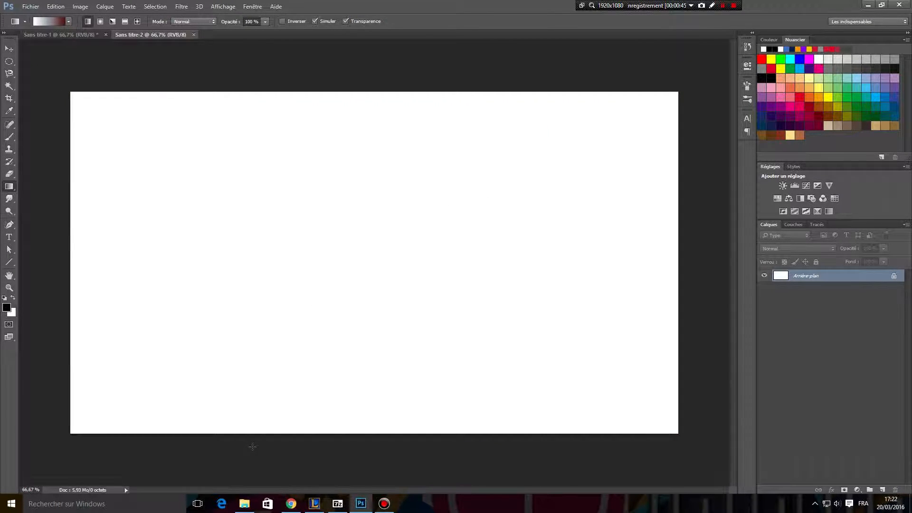
Place the Deadpool image from the file explorer into the document, scaled to about 129% and standing on the canvas's lower edge.
{"action": "left_click", "coordinate": [241, 506]}
{"action": "left_click_drag", "start_coordinate": [395, 291], "coordinate": [352, 412]}
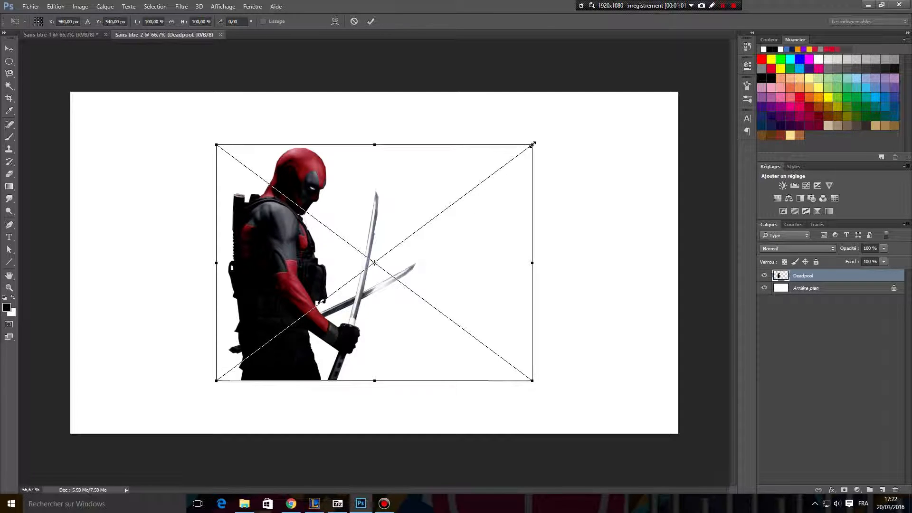
{"action": "left_click_drag", "start_coordinate": [532, 143], "coordinate": [624, 84]}
{"action": "left_click_drag", "start_coordinate": [503, 220], "coordinate": [514, 254]}
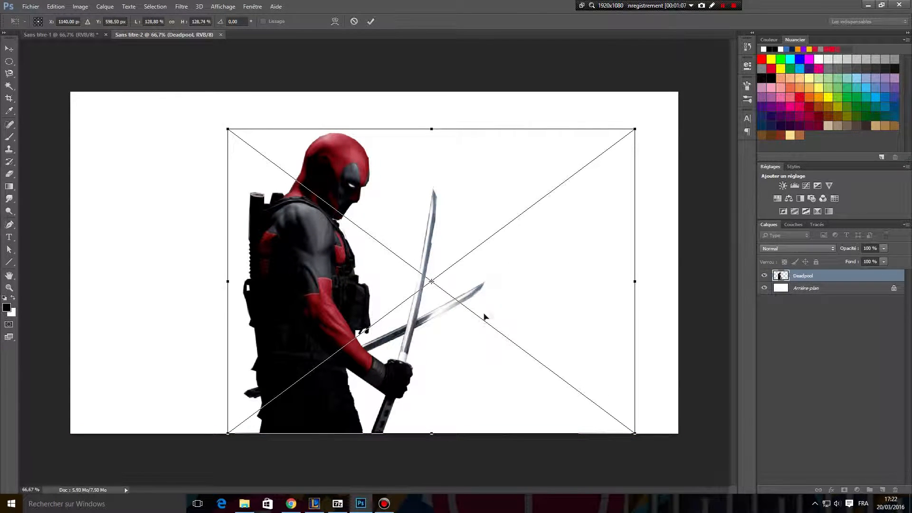
{"action": "left_click_drag", "start_coordinate": [430, 346], "coordinate": [430, 351]}
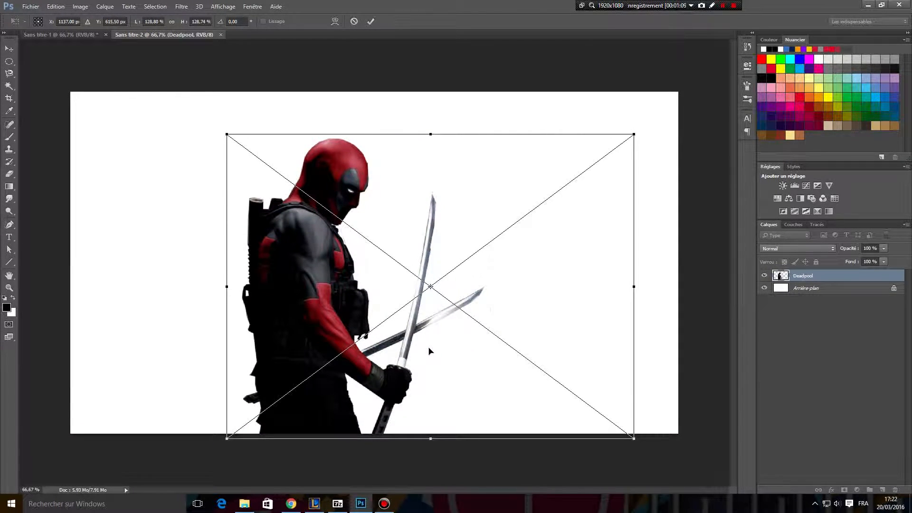
{"action": "key", "text": "Return"}
{"action": "key", "text": "g"}
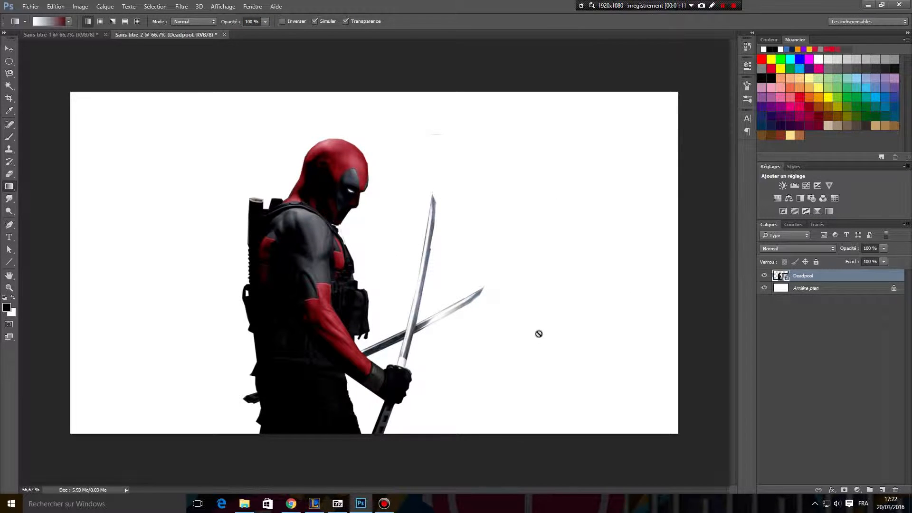
Rasterize the Deadpool layer and duplicate it once as Deadpool copie.
{"action": "right_click", "coordinate": [793, 279]}
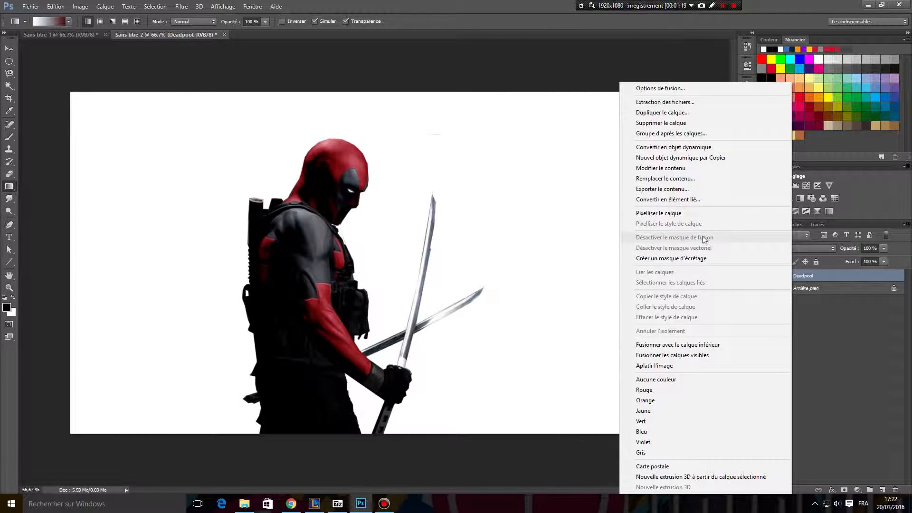
{"action": "left_click", "coordinate": [678, 216]}
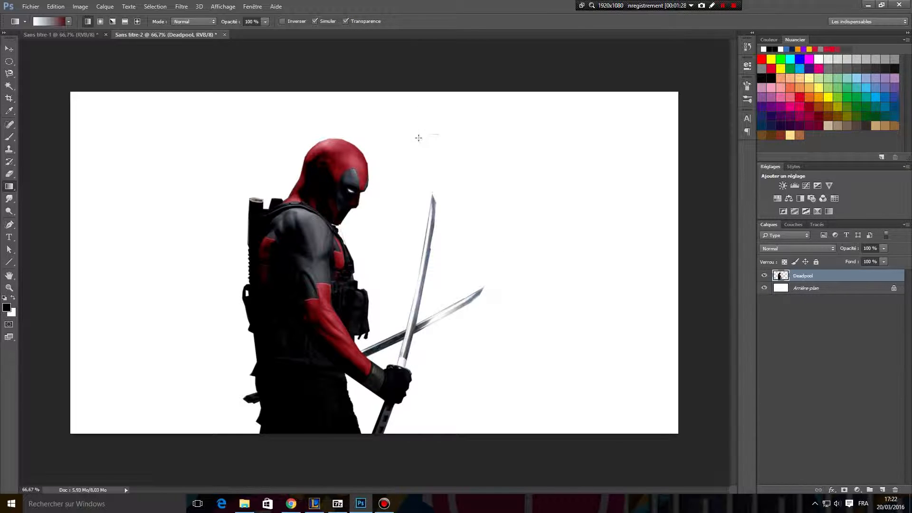
{"action": "left_click", "coordinate": [9, 174]}
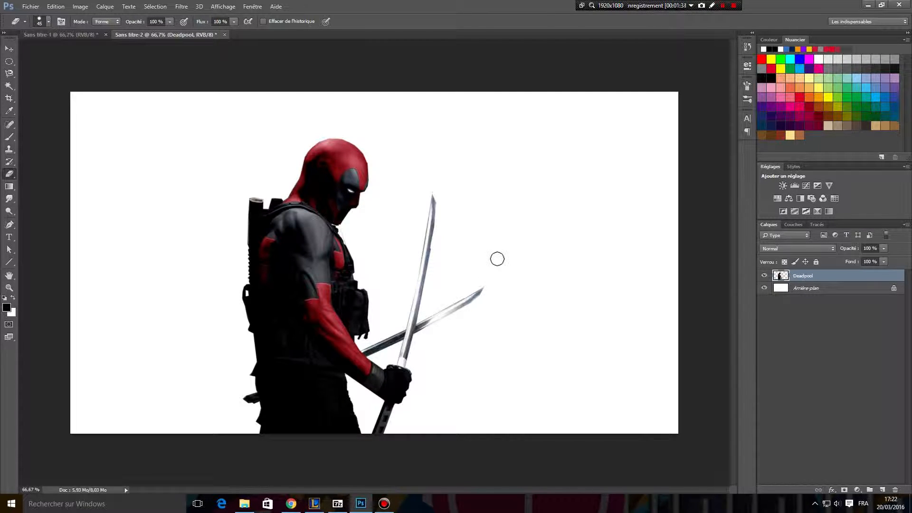
{"action": "right_click", "coordinate": [795, 279]}
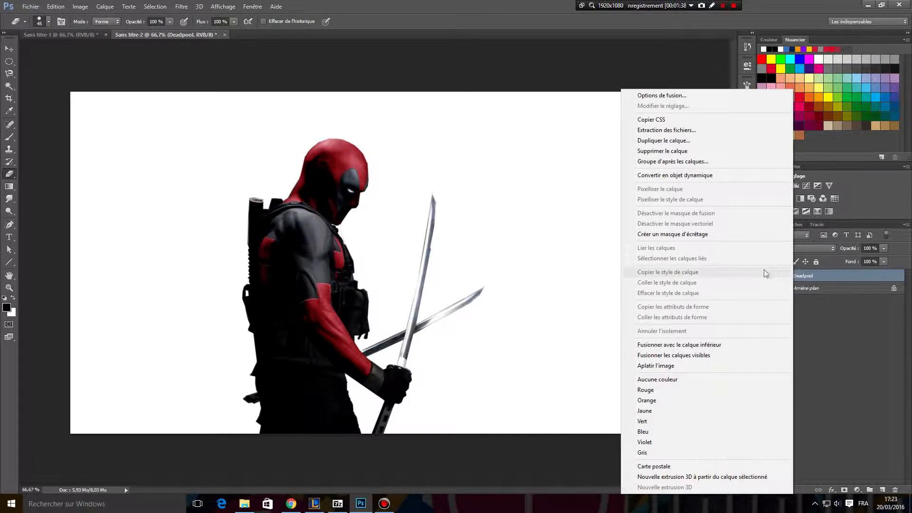
{"action": "left_click", "coordinate": [671, 141]}
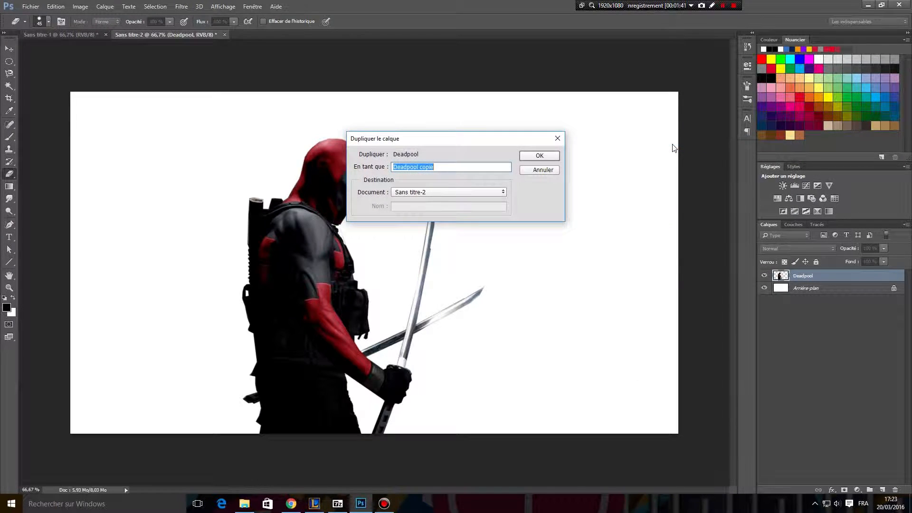
{"action": "left_click", "coordinate": [551, 158]}
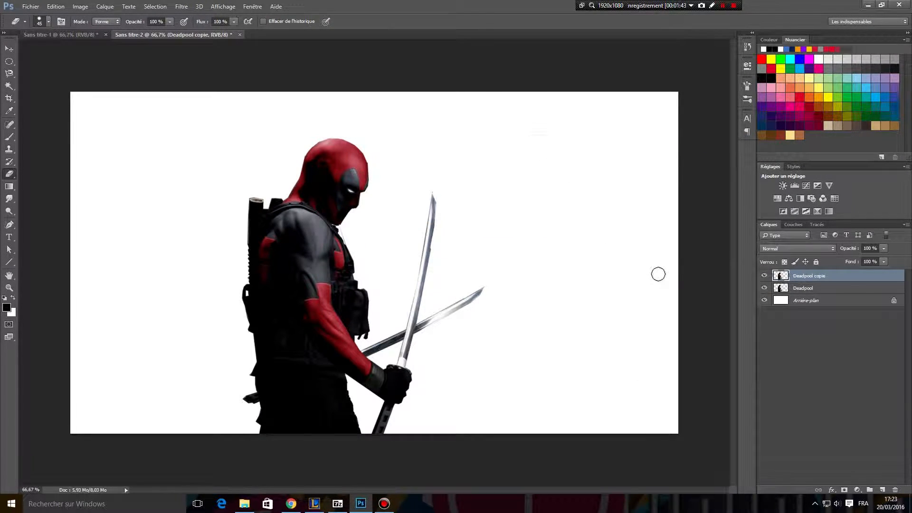
{"action": "key", "text": "ctrl+j"}
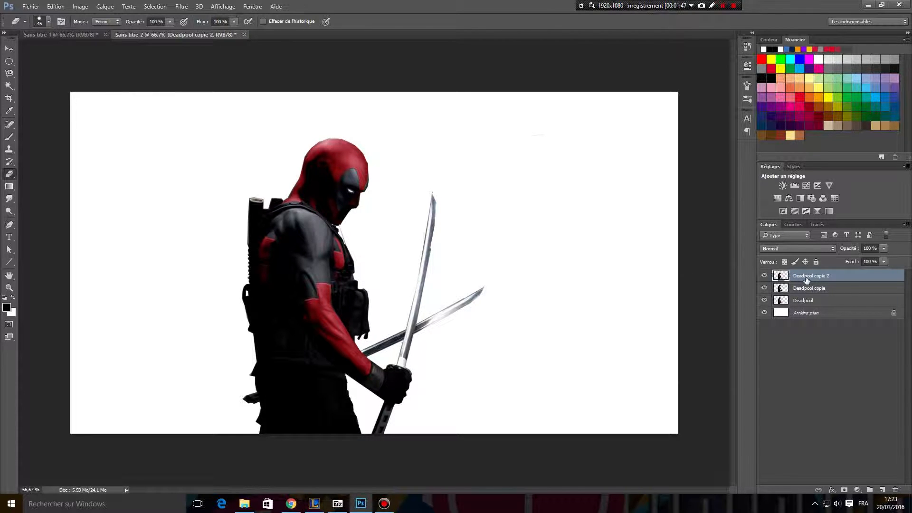
{"action": "key", "text": "ctrl+z"}
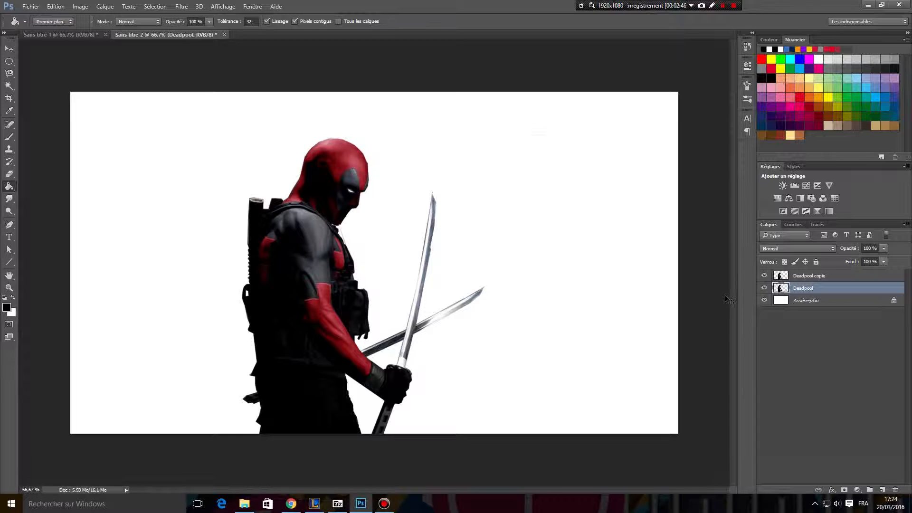
Stretch the original Deadpool layer to about 193% width and 144% height, positioning it so its body extends behind the smaller figure's back.
{"action": "key", "text": "ctrl+t"}
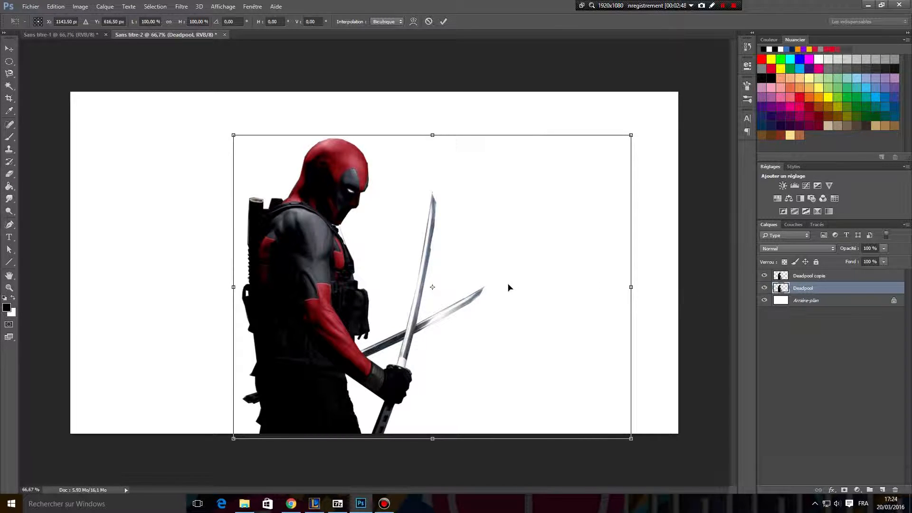
{"action": "left_click_drag", "start_coordinate": [230, 134], "coordinate": [131, 56]}
{"action": "left_click_drag", "start_coordinate": [632, 247], "coordinate": [873, 251]}
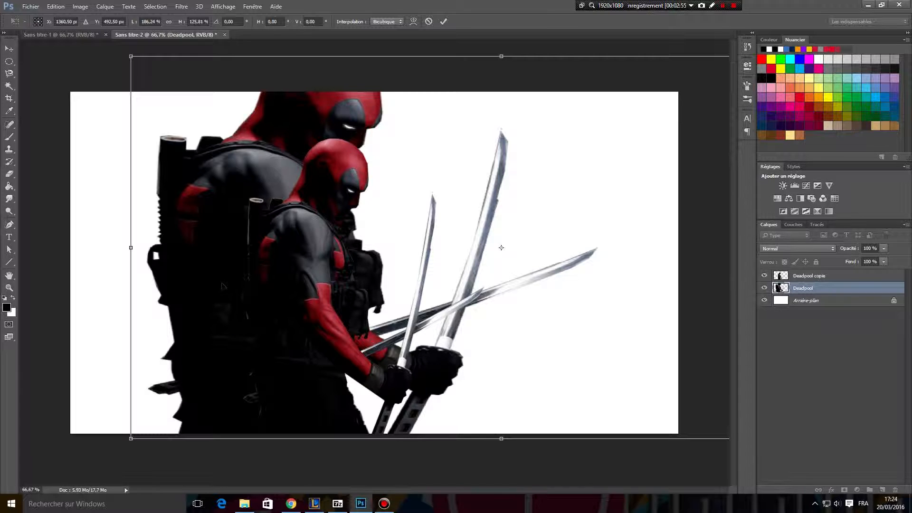
{"action": "left_click_drag", "start_coordinate": [131, 248], "coordinate": [106, 248]}
{"action": "left_click_drag", "start_coordinate": [489, 56], "coordinate": [489, 1]}
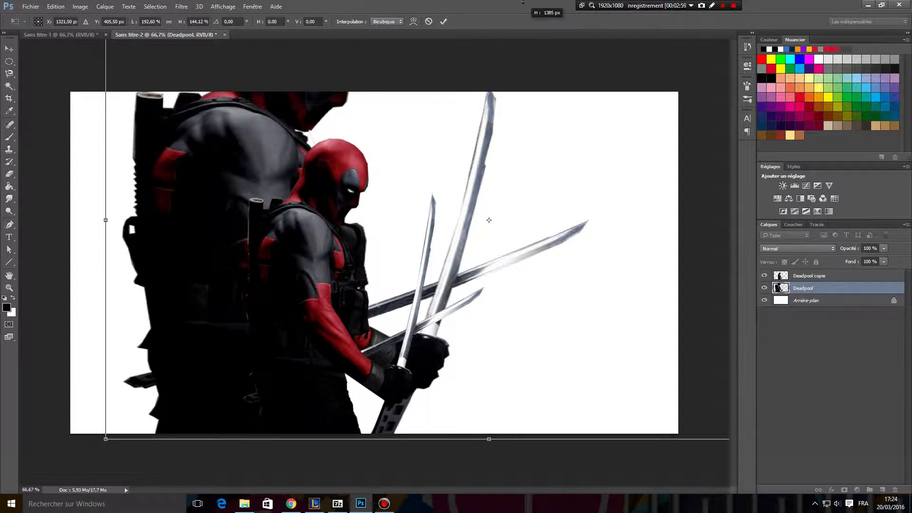
{"action": "left_click_drag", "start_coordinate": [387, 202], "coordinate": [418, 207]}
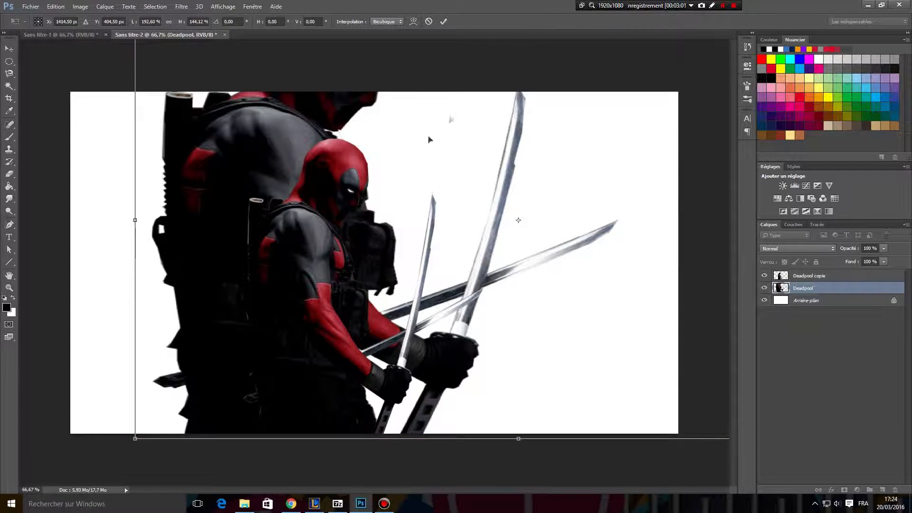
{"action": "left_click_drag", "start_coordinate": [250, 347], "coordinate": [245, 399]}
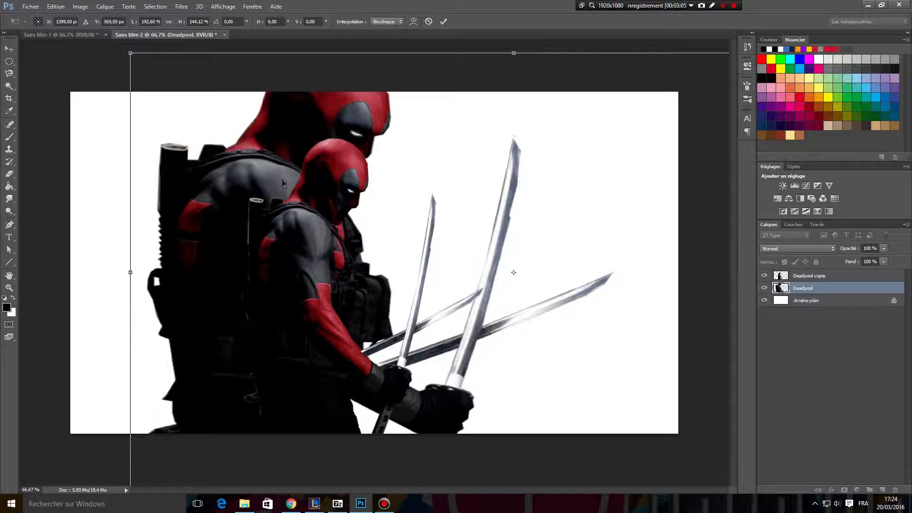
{"action": "left_click_drag", "start_coordinate": [241, 337], "coordinate": [238, 339]}
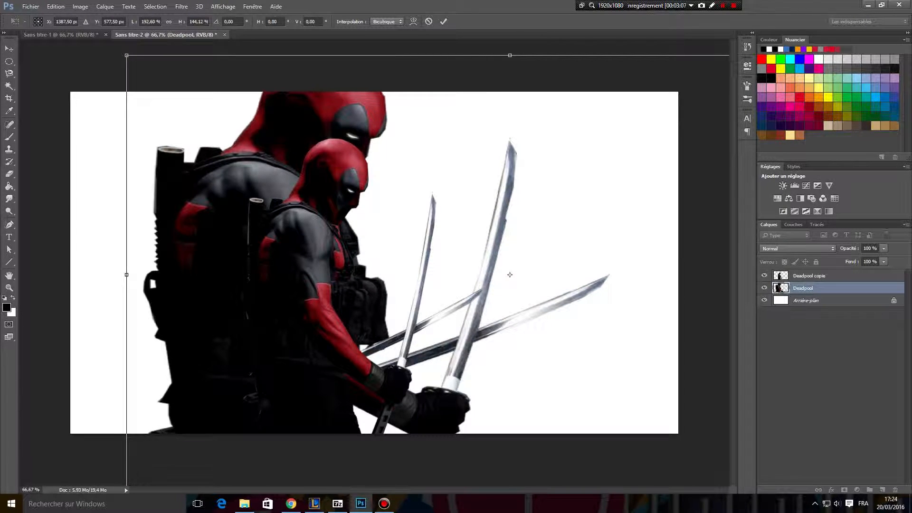
{"action": "left_click_drag", "start_coordinate": [252, 201], "coordinate": [240, 199]}
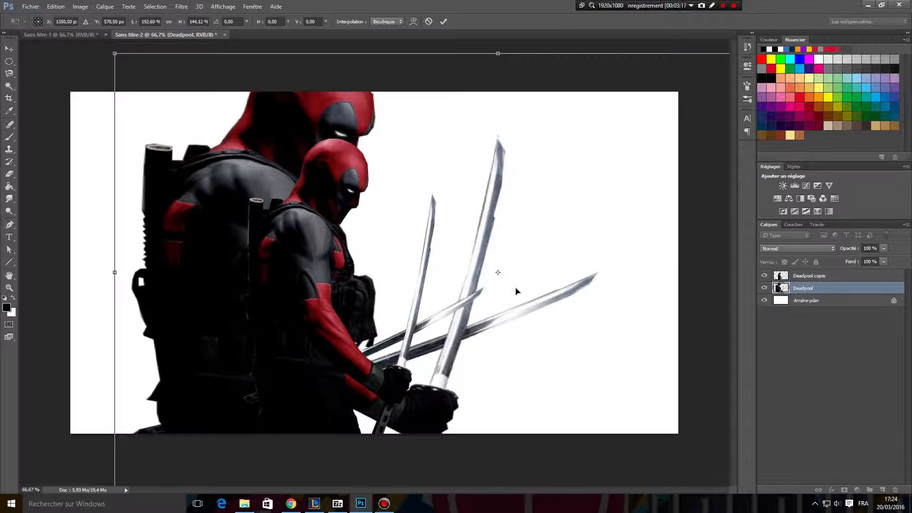
{"action": "key", "text": "Return"}
{"action": "key", "text": "g"}
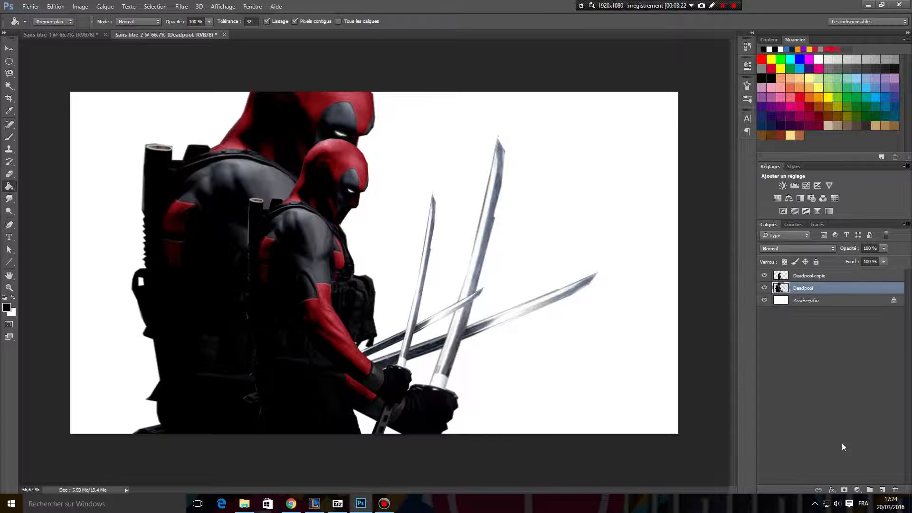
Add a layer mask filled with black to the Deadpool layer and a white layer mask to Deadpool copie.
{"action": "left_click", "coordinate": [845, 490]}
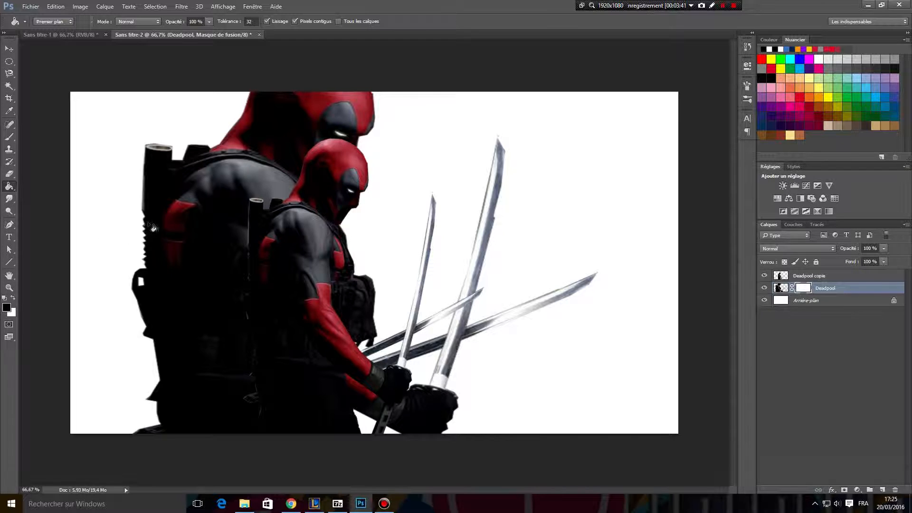
{"action": "left_click", "coordinate": [208, 235]}
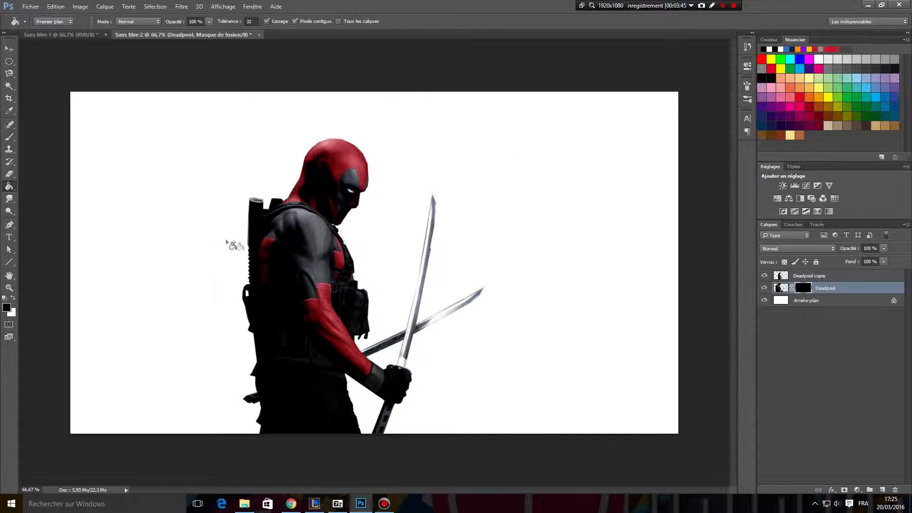
{"action": "left_click", "coordinate": [824, 280]}
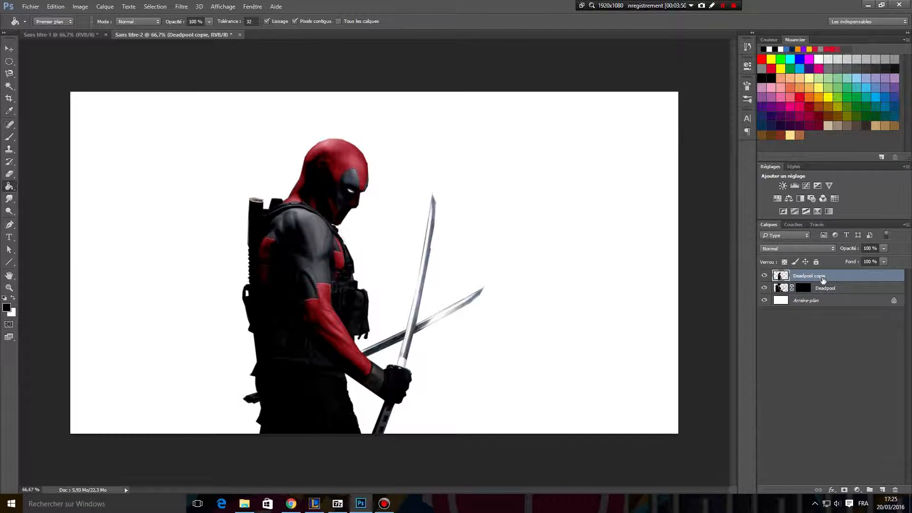
{"action": "left_click", "coordinate": [845, 491]}
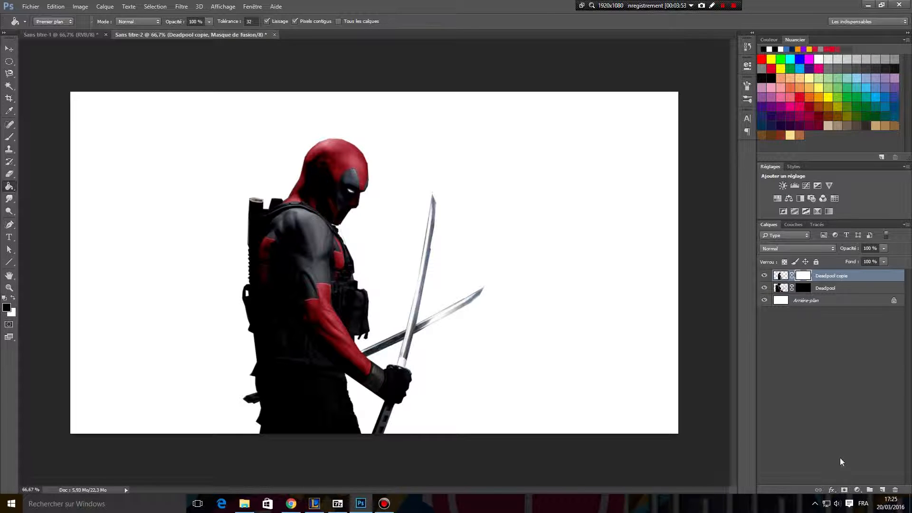
Paint white on the Deadpool layer's mask with the 926 splatter brush at 94 px, along the figure's back from head to legs.
{"action": "left_click", "coordinate": [804, 289]}
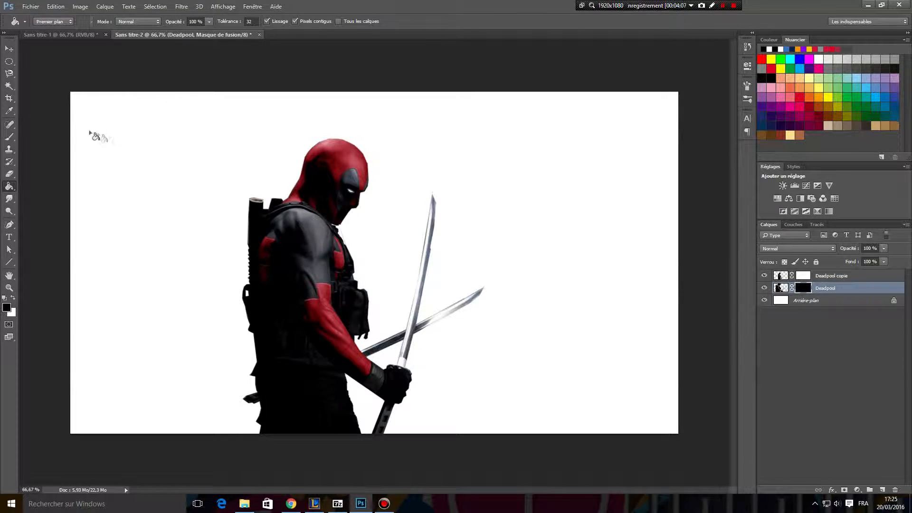
{"action": "left_click", "coordinate": [8, 138]}
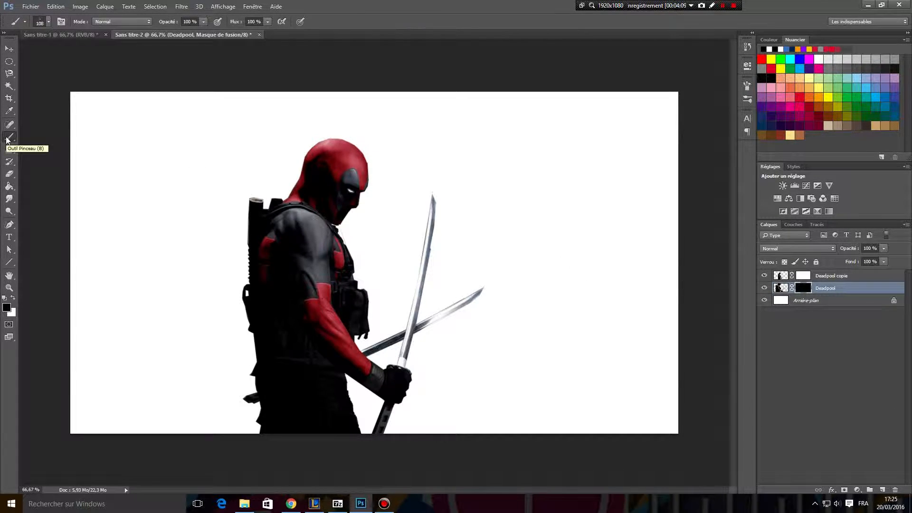
{"action": "left_click", "coordinate": [48, 22]}
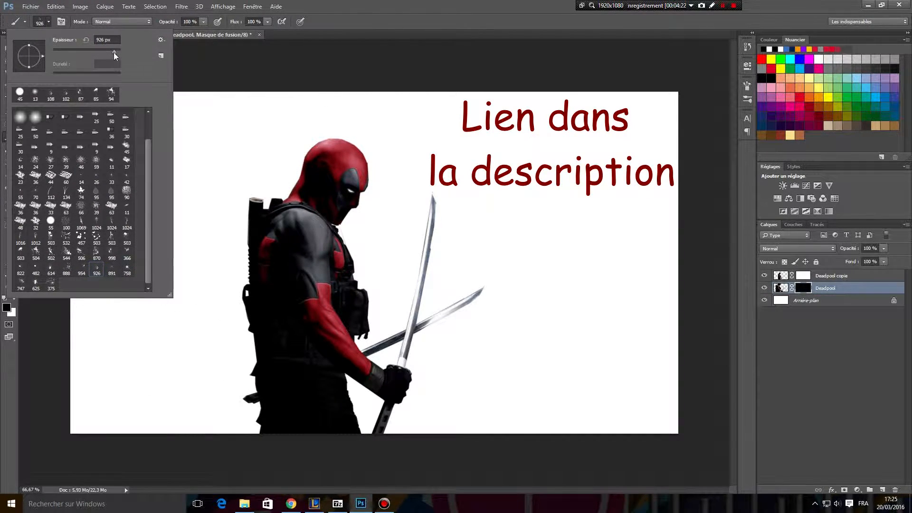
{"action": "left_click_drag", "start_coordinate": [81, 52], "coordinate": [84, 52]}
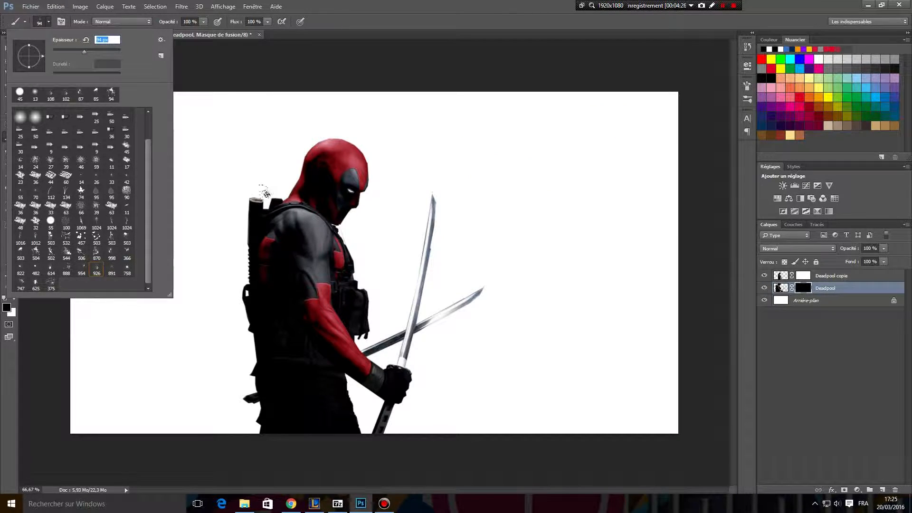
{"action": "left_click", "coordinate": [10, 353]}
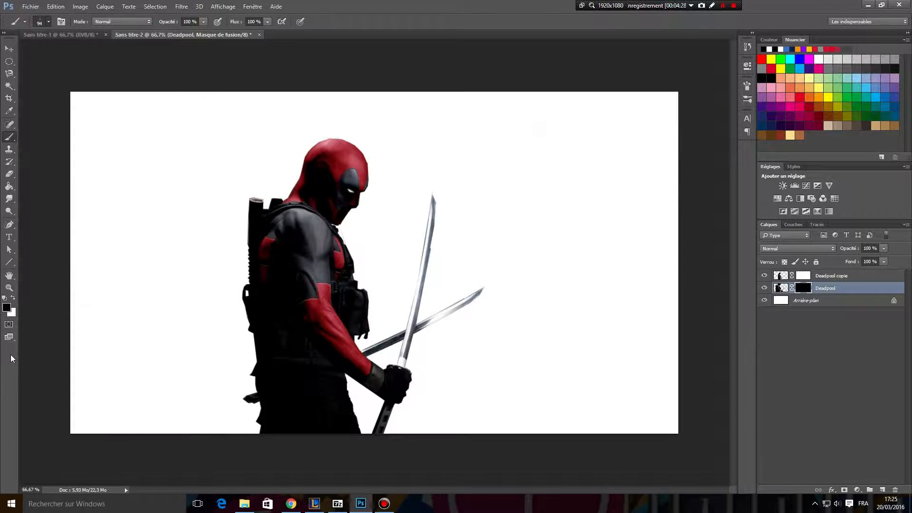
{"action": "left_click", "coordinate": [13, 297]}
{"action": "mouse_move", "coordinate": [315, 140]}
{"action": "left_mouse_down"}
{"action": "mouse_move", "coordinate": [327, 128]}
{"action": "mouse_move", "coordinate": [291, 163]}
{"action": "left_mouse_up"}
{"action": "mouse_move", "coordinate": [284, 181]}
{"action": "left_mouse_down"}
{"action": "mouse_move", "coordinate": [254, 193]}
{"action": "mouse_move", "coordinate": [265, 191]}
{"action": "mouse_move", "coordinate": [234, 231]}
{"action": "mouse_move", "coordinate": [253, 207]}
{"action": "mouse_move", "coordinate": [241, 206]}
{"action": "mouse_move", "coordinate": [242, 330]}
{"action": "mouse_move", "coordinate": [255, 419]}
{"action": "mouse_move", "coordinate": [234, 429]}
{"action": "mouse_move", "coordinate": [229, 300]}
{"action": "mouse_move", "coordinate": [214, 278]}
{"action": "mouse_move", "coordinate": [224, 284]}
{"action": "mouse_move", "coordinate": [221, 244]}
{"action": "mouse_move", "coordinate": [237, 193]}
{"action": "mouse_move", "coordinate": [308, 127]}
{"action": "mouse_move", "coordinate": [258, 175]}
{"action": "mouse_move", "coordinate": [284, 173]}
{"action": "left_mouse_up"}
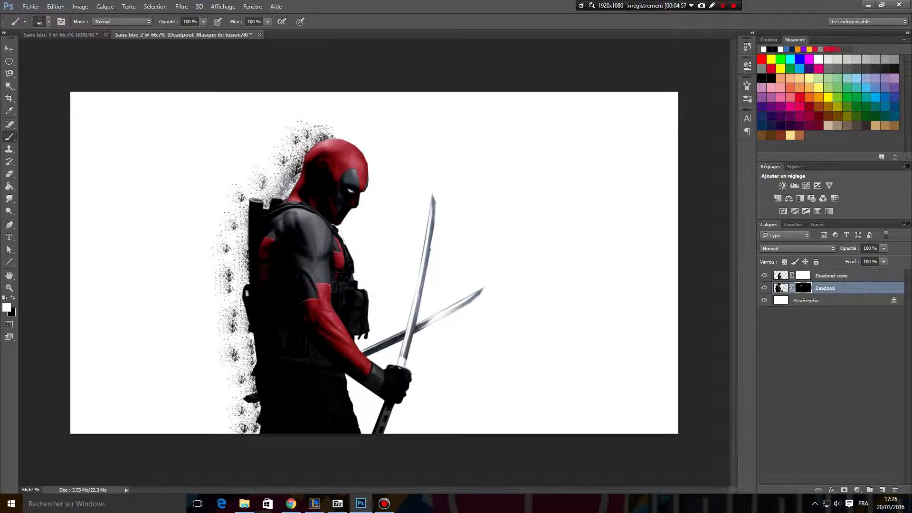
Paint white on the Deadpool layer's mask with the 954 splatter brush at 100 px, around the head's back and down to the legs.
{"action": "left_click", "coordinate": [48, 21]}
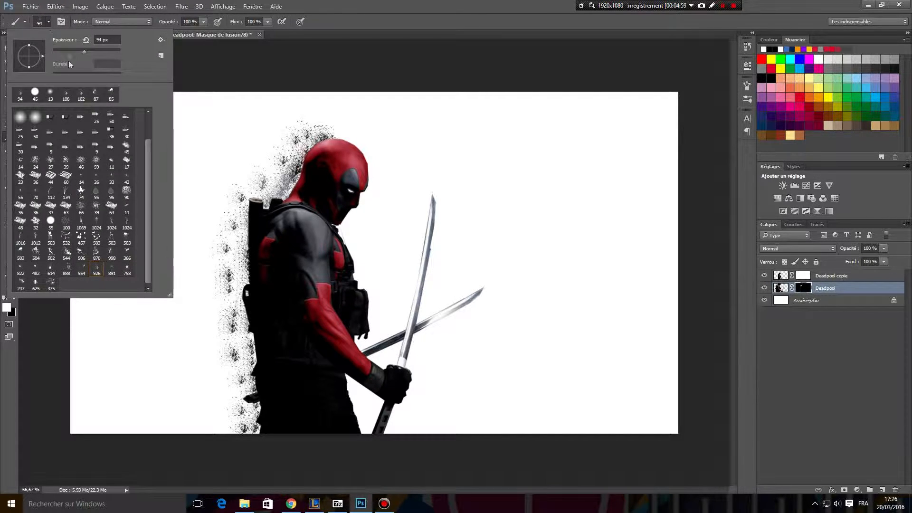
{"action": "left_click", "coordinate": [86, 269]}
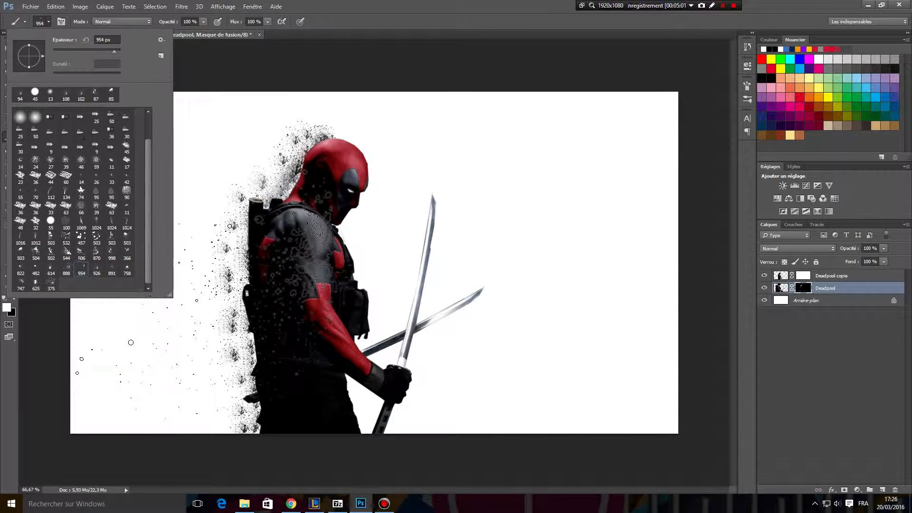
{"action": "left_click_drag", "start_coordinate": [87, 51], "coordinate": [86, 51]}
{"action": "left_click", "coordinate": [285, 154]}
{"action": "left_click", "coordinate": [281, 141]}
{"action": "left_click", "coordinate": [265, 183]}
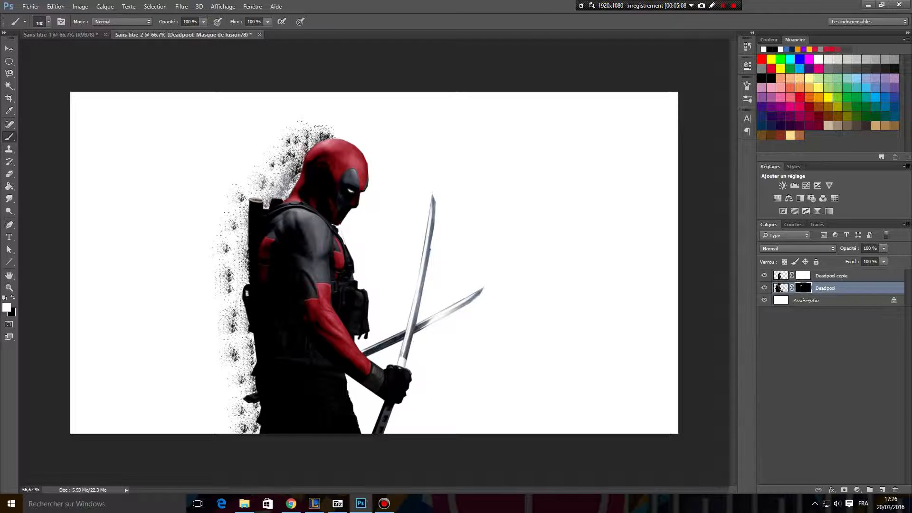
{"action": "left_click", "coordinate": [303, 139]}
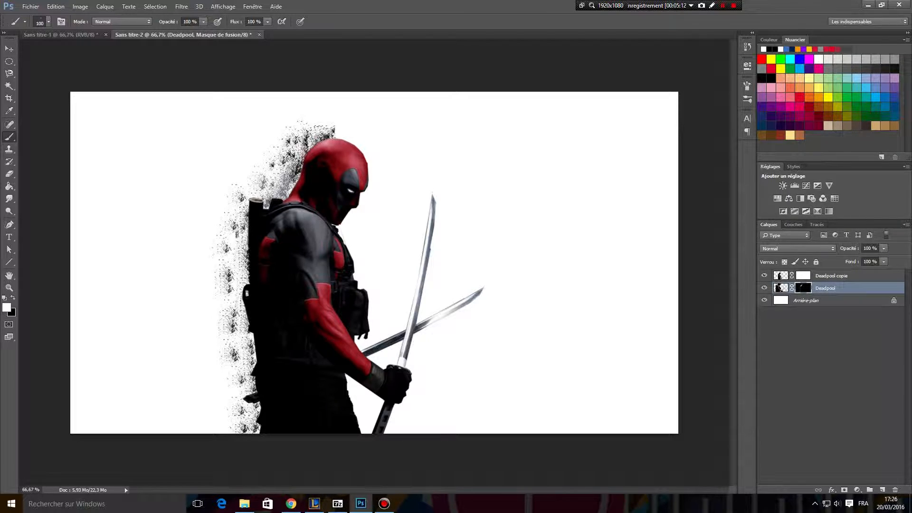
{"action": "left_click", "coordinate": [237, 276]}
{"action": "left_click", "coordinate": [245, 337]}
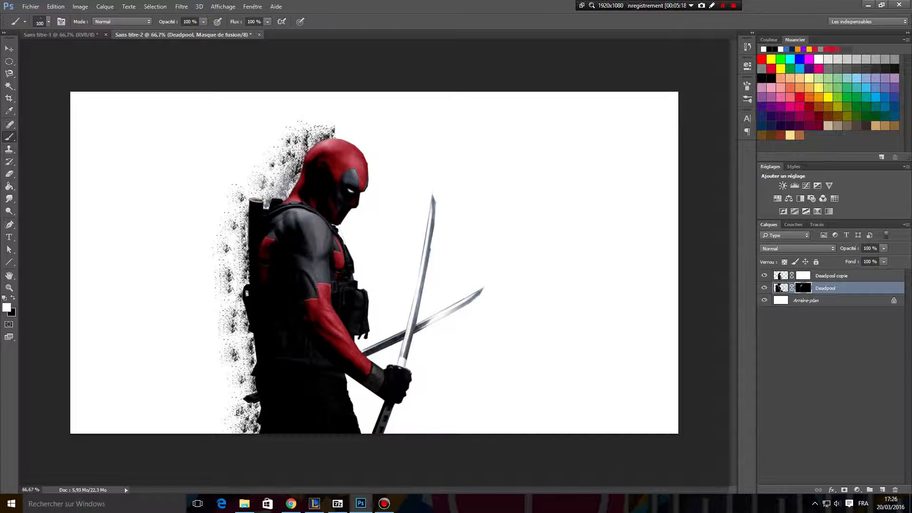
{"action": "left_click", "coordinate": [240, 382]}
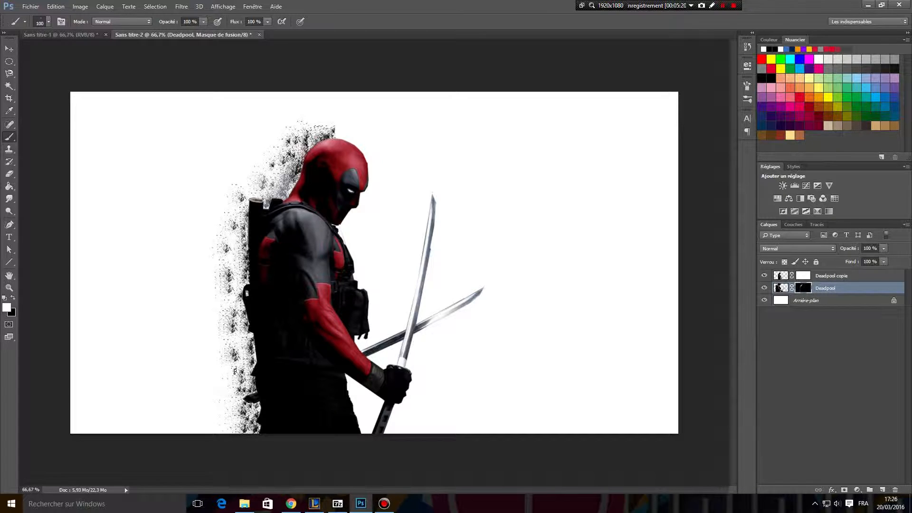
{"action": "left_click", "coordinate": [234, 363]}
{"action": "left_click", "coordinate": [241, 344]}
{"action": "left_click", "coordinate": [226, 294]}
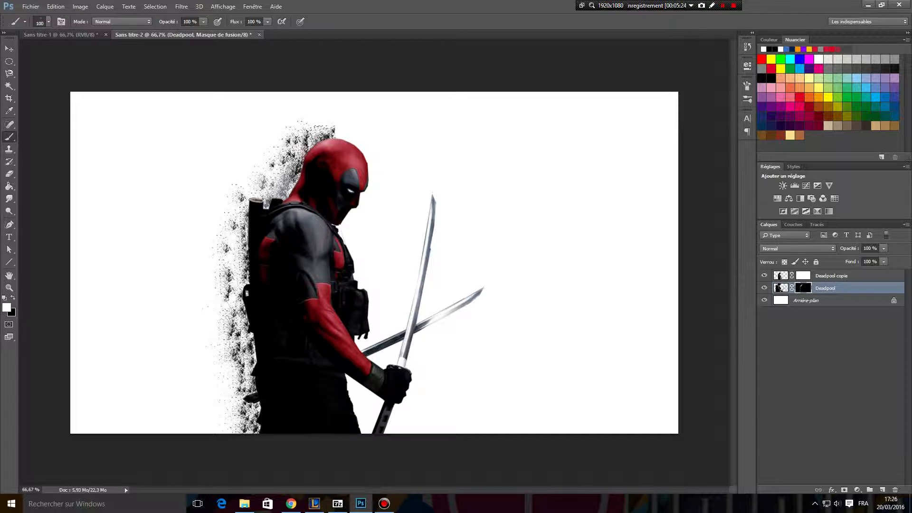
{"action": "mouse_move", "coordinate": [230, 273]}
{"action": "left_mouse_down"}
{"action": "mouse_move", "coordinate": [229, 223]}
{"action": "mouse_move", "coordinate": [250, 192]}
{"action": "left_mouse_up"}
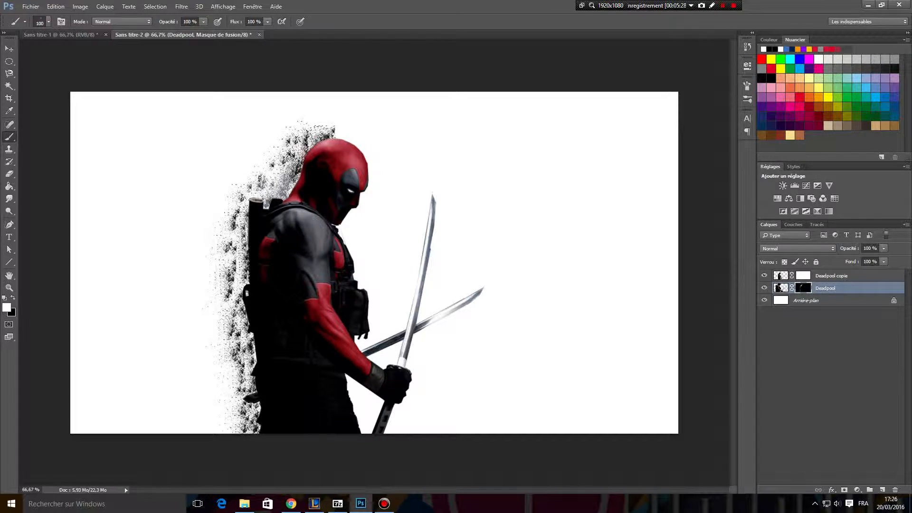
{"action": "left_click", "coordinate": [268, 152]}
{"action": "mouse_move", "coordinate": [269, 152]}
{"action": "left_mouse_down"}
{"action": "mouse_move", "coordinate": [279, 144]}
{"action": "mouse_move", "coordinate": [248, 163]}
{"action": "left_mouse_up"}
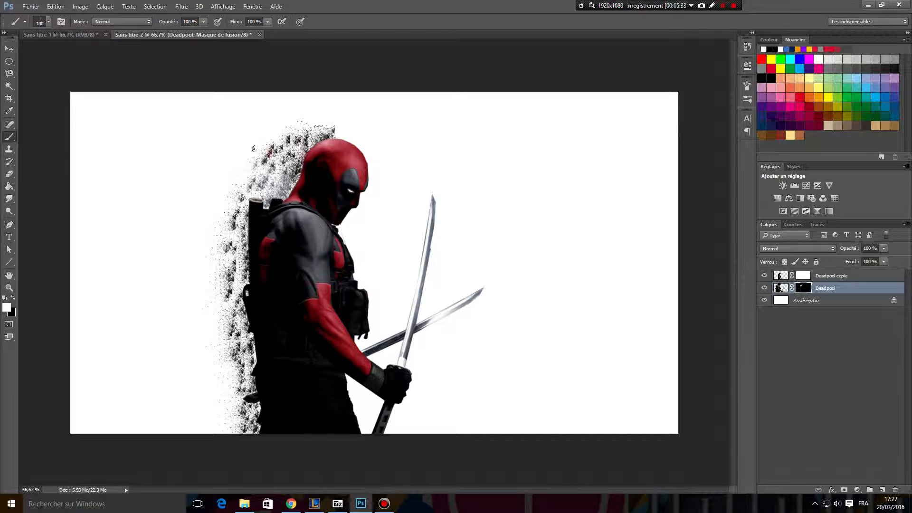
Widen the particles behind the head and back on the Deadpool mask in white with the 888 splatter brush at 95 px.
{"action": "left_click", "coordinate": [50, 22]}
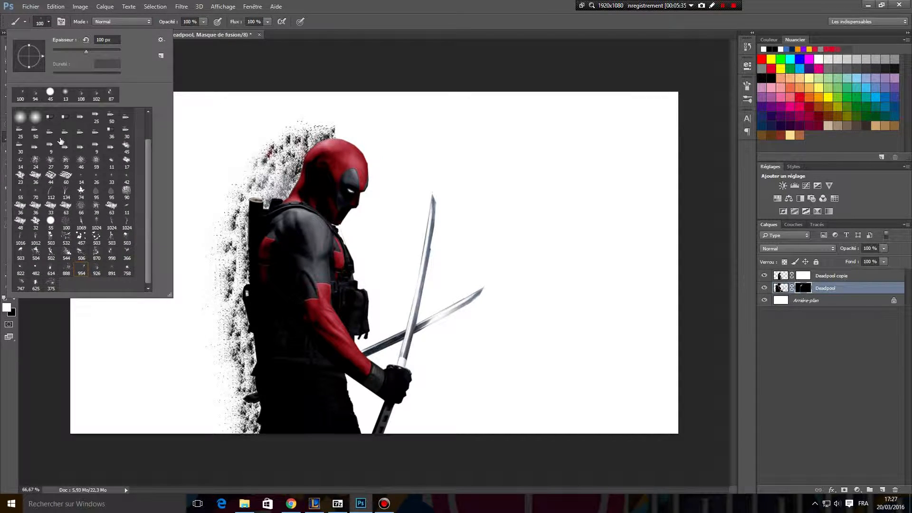
{"action": "left_click", "coordinate": [66, 270]}
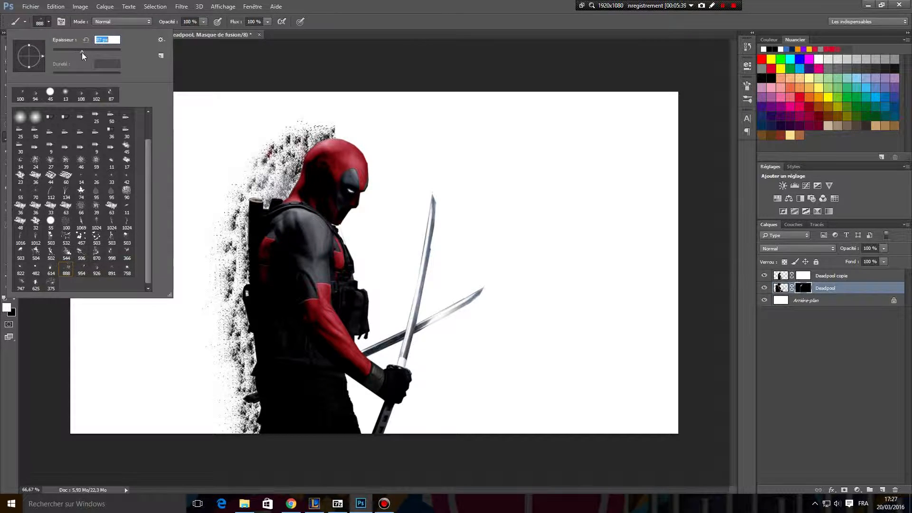
{"action": "left_click_drag", "start_coordinate": [85, 53], "coordinate": [85, 54]}
{"action": "left_click", "coordinate": [269, 190]}
{"action": "mouse_move", "coordinate": [233, 219]}
{"action": "left_mouse_down"}
{"action": "mouse_move", "coordinate": [225, 242]}
{"action": "mouse_move", "coordinate": [235, 259]}
{"action": "mouse_move", "coordinate": [230, 433]}
{"action": "mouse_move", "coordinate": [217, 422]}
{"action": "mouse_move", "coordinate": [209, 267]}
{"action": "mouse_move", "coordinate": [232, 190]}
{"action": "mouse_move", "coordinate": [285, 129]}
{"action": "mouse_move", "coordinate": [332, 121]}
{"action": "left_mouse_up"}
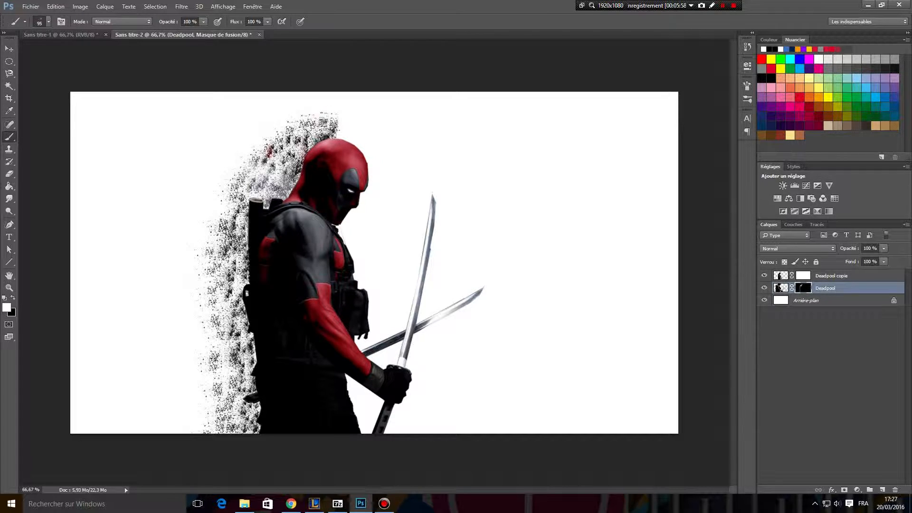
{"action": "left_click", "coordinate": [257, 183]}
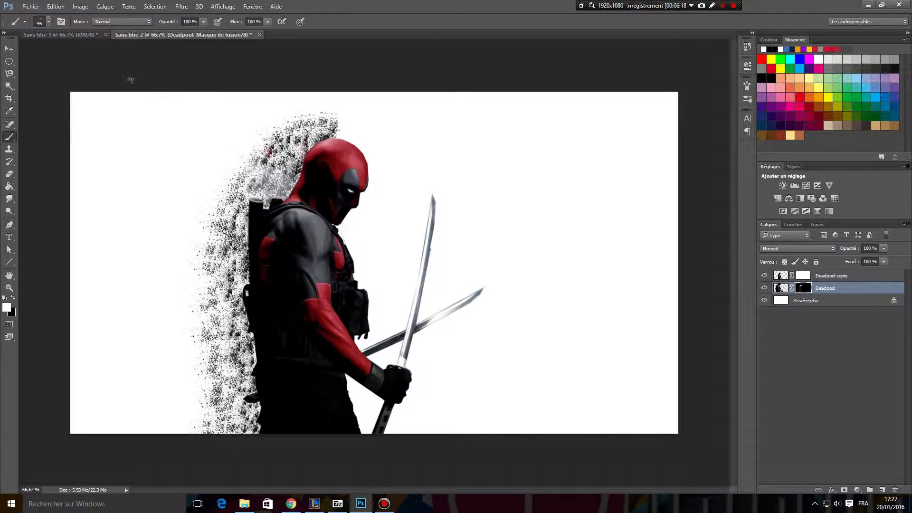
Extend and thicken the dispersion on the Deadpool mask in white with the 375 splatter brush at 100 px, from legs to head.
{"action": "left_click", "coordinate": [48, 21]}
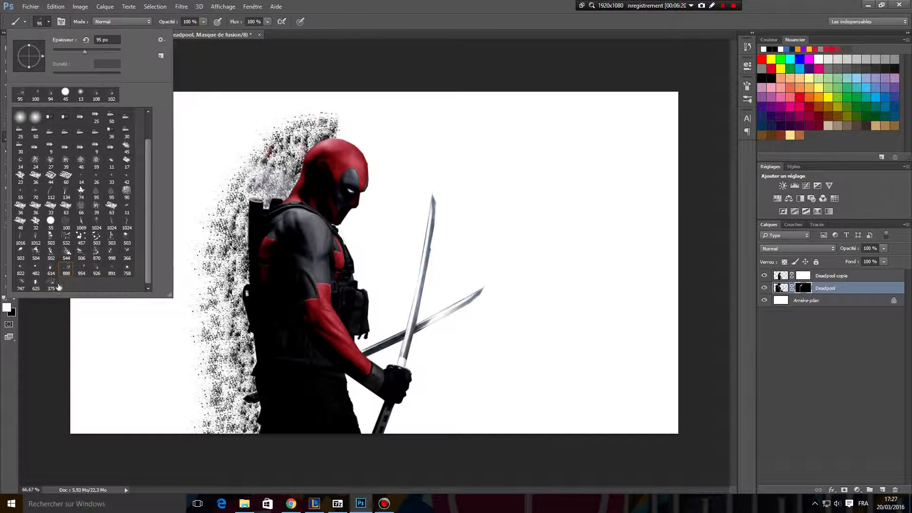
{"action": "left_click", "coordinate": [51, 286]}
{"action": "left_click_drag", "start_coordinate": [87, 56], "coordinate": [86, 58]}
{"action": "left_click", "coordinate": [221, 280]}
{"action": "mouse_move", "coordinate": [221, 280]}
{"action": "left_mouse_down"}
{"action": "mouse_move", "coordinate": [235, 285]}
{"action": "mouse_move", "coordinate": [231, 209]}
{"action": "mouse_move", "coordinate": [244, 188]}
{"action": "mouse_move", "coordinate": [328, 118]}
{"action": "left_mouse_up"}
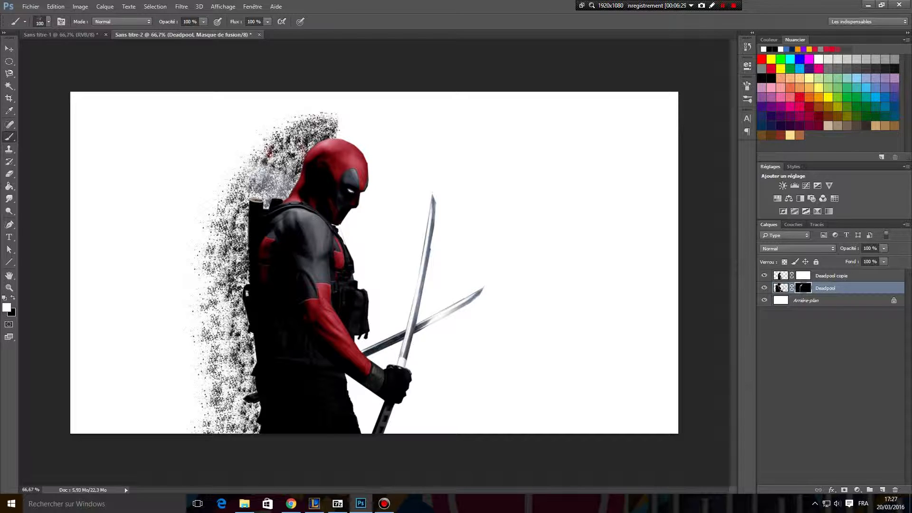
{"action": "left_click", "coordinate": [206, 297]}
{"action": "left_click", "coordinate": [210, 306]}
{"action": "left_click", "coordinate": [221, 291]}
{"action": "left_click", "coordinate": [229, 342]}
{"action": "left_click", "coordinate": [228, 386]}
{"action": "left_click", "coordinate": [229, 418]}
{"action": "left_click", "coordinate": [247, 422]}
{"action": "left_click", "coordinate": [199, 423]}
{"action": "left_click", "coordinate": [192, 409]}
{"action": "left_click", "coordinate": [189, 384]}
{"action": "left_click", "coordinate": [188, 360]}
{"action": "left_click", "coordinate": [192, 408]}
{"action": "mouse_move", "coordinate": [186, 377]}
{"action": "left_mouse_down"}
{"action": "mouse_move", "coordinate": [190, 269]}
{"action": "mouse_move", "coordinate": [229, 162]}
{"action": "mouse_move", "coordinate": [295, 133]}
{"action": "left_mouse_up"}
{"action": "left_click", "coordinate": [185, 234]}
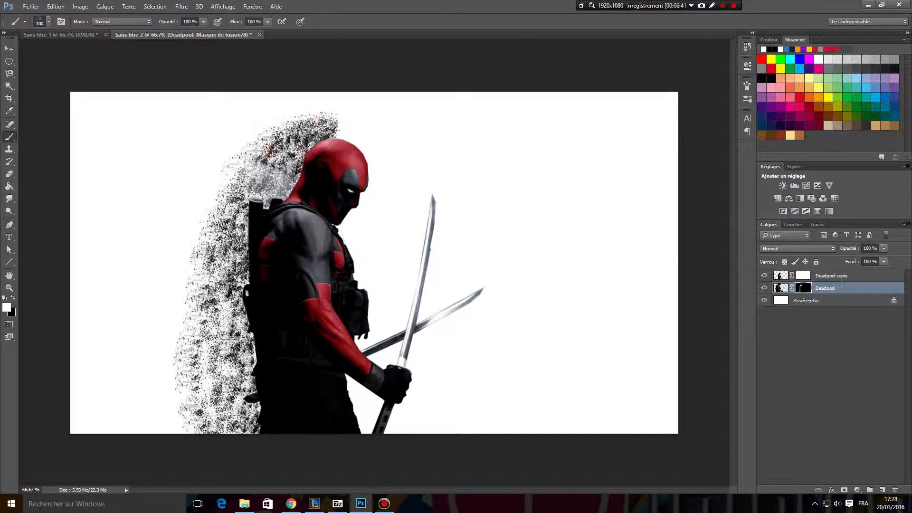
{"action": "left_click_drag", "start_coordinate": [240, 353], "coordinate": [235, 382]}
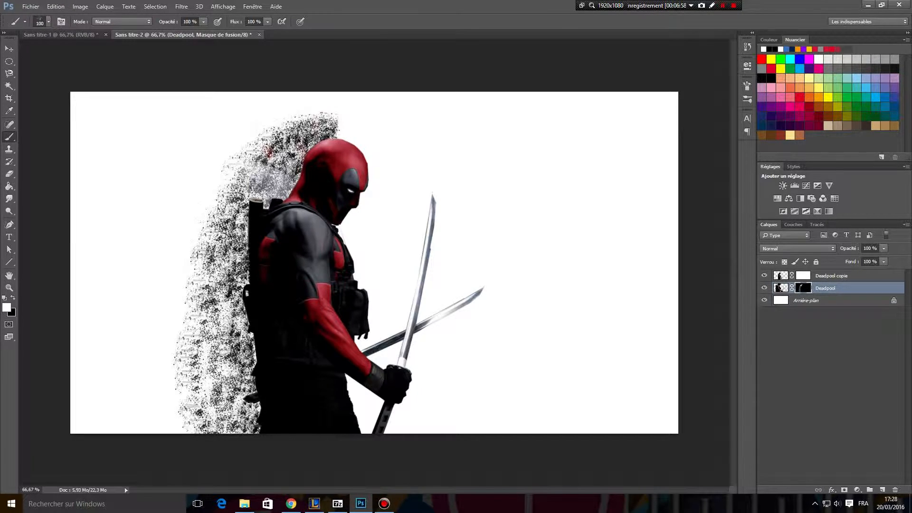
{"action": "mouse_move", "coordinate": [305, 161]}
{"action": "left_mouse_down"}
{"action": "mouse_move", "coordinate": [274, 201]}
{"action": "mouse_move", "coordinate": [255, 209]}
{"action": "mouse_move", "coordinate": [256, 202]}
{"action": "left_mouse_up"}
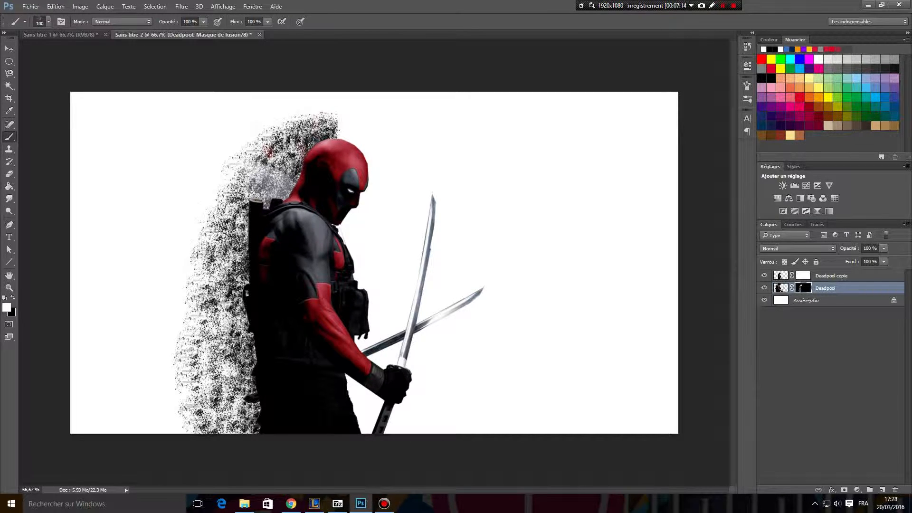
Paint black on the Deadpool copie mask with the 375 splatter brush at 100 px, breaking up the figure's head, shoulder, back and legs.
{"action": "left_click", "coordinate": [804, 278]}
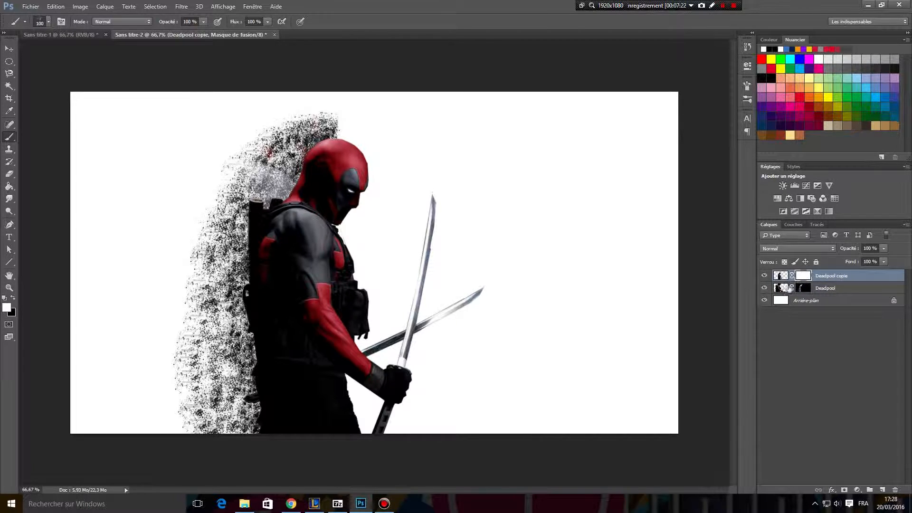
{"action": "left_click", "coordinate": [13, 299]}
{"action": "left_click", "coordinate": [321, 135]}
{"action": "left_click", "coordinate": [314, 137]}
{"action": "left_click", "coordinate": [316, 134]}
{"action": "left_click", "coordinate": [308, 148]}
{"action": "mouse_move", "coordinate": [307, 138]}
{"action": "left_mouse_down"}
{"action": "mouse_move", "coordinate": [271, 205]}
{"action": "mouse_move", "coordinate": [259, 190]}
{"action": "mouse_move", "coordinate": [247, 200]}
{"action": "mouse_move", "coordinate": [237, 313]}
{"action": "mouse_move", "coordinate": [251, 328]}
{"action": "mouse_move", "coordinate": [253, 419]}
{"action": "mouse_move", "coordinate": [236, 343]}
{"action": "mouse_move", "coordinate": [249, 247]}
{"action": "mouse_move", "coordinate": [264, 202]}
{"action": "mouse_move", "coordinate": [313, 135]}
{"action": "left_mouse_up"}
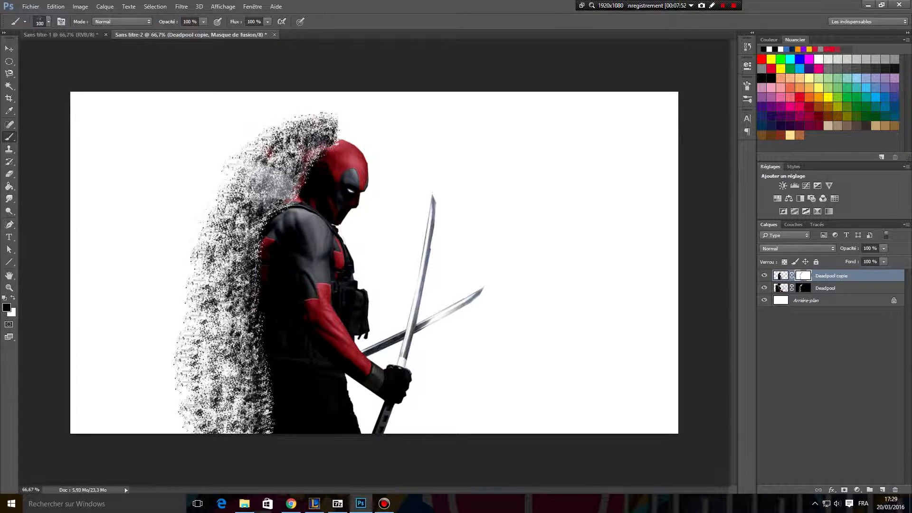
{"action": "mouse_move", "coordinate": [278, 207]}
{"action": "left_mouse_down"}
{"action": "mouse_move", "coordinate": [259, 281]}
{"action": "mouse_move", "coordinate": [251, 254]}
{"action": "mouse_move", "coordinate": [264, 214]}
{"action": "mouse_move", "coordinate": [309, 143]}
{"action": "left_mouse_up"}
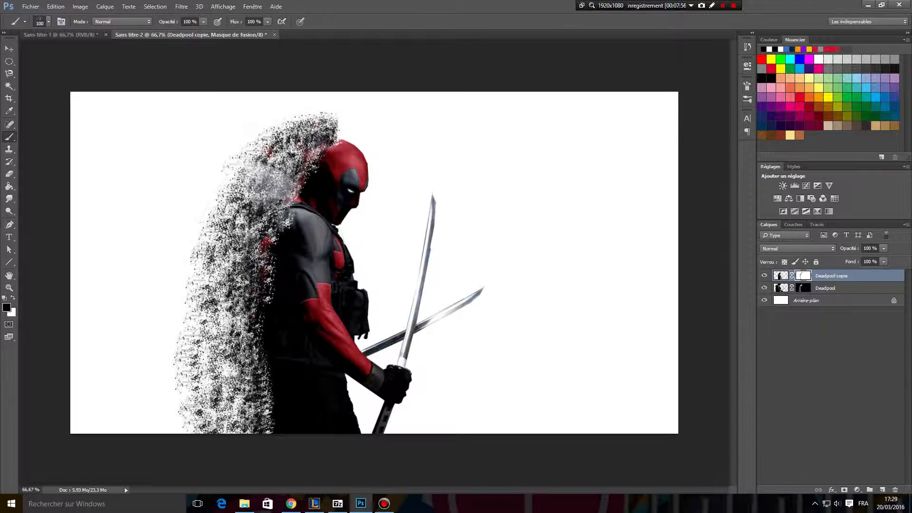
{"action": "left_click_drag", "start_coordinate": [255, 281], "coordinate": [271, 396]}
{"action": "left_click_drag", "start_coordinate": [278, 412], "coordinate": [259, 422]}
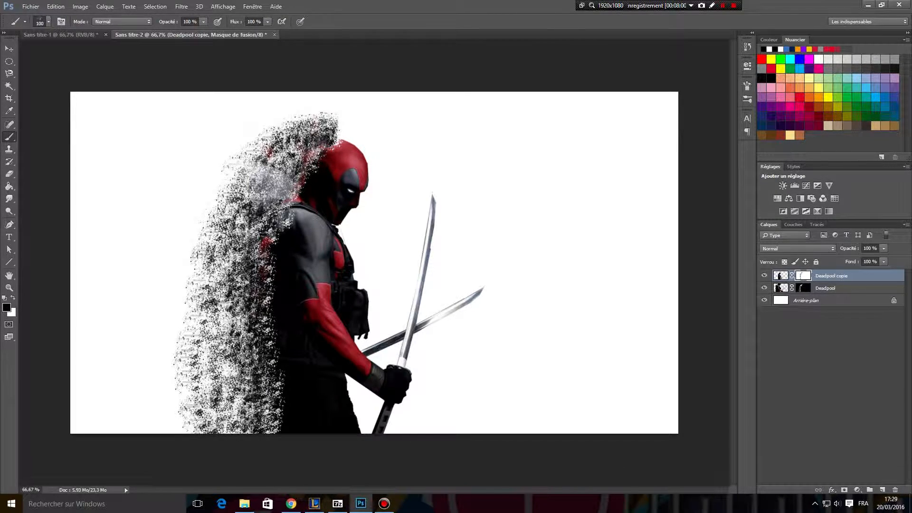
Refine the eroded back edge on the Deadpool copie mask in black with the 888 splatter brush at 88 px, from legs to head.
{"action": "left_click", "coordinate": [48, 23]}
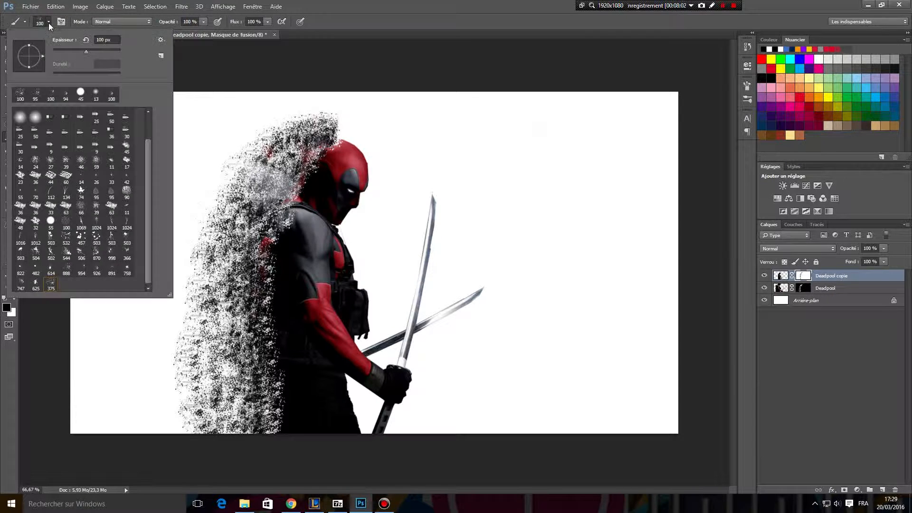
{"action": "left_click", "coordinate": [67, 268]}
{"action": "left_click", "coordinate": [73, 50]}
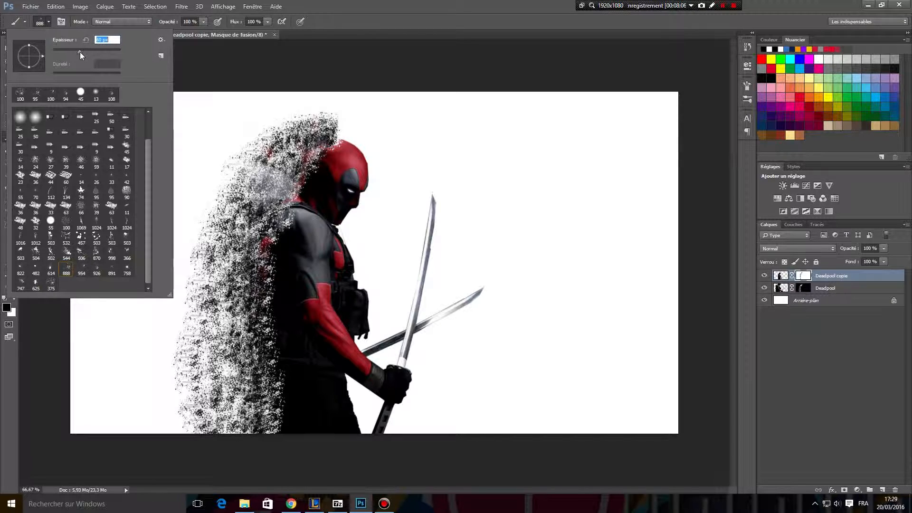
{"action": "left_click", "coordinate": [290, 214]}
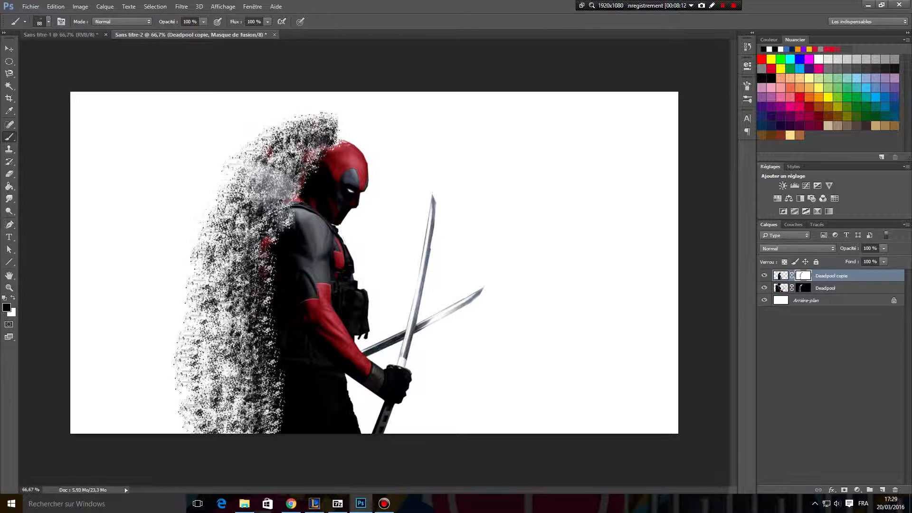
{"action": "mouse_move", "coordinate": [263, 280]}
{"action": "left_mouse_down"}
{"action": "mouse_move", "coordinate": [279, 423]}
{"action": "mouse_move", "coordinate": [252, 308]}
{"action": "mouse_move", "coordinate": [258, 262]}
{"action": "mouse_move", "coordinate": [306, 149]}
{"action": "mouse_move", "coordinate": [336, 138]}
{"action": "left_mouse_up"}
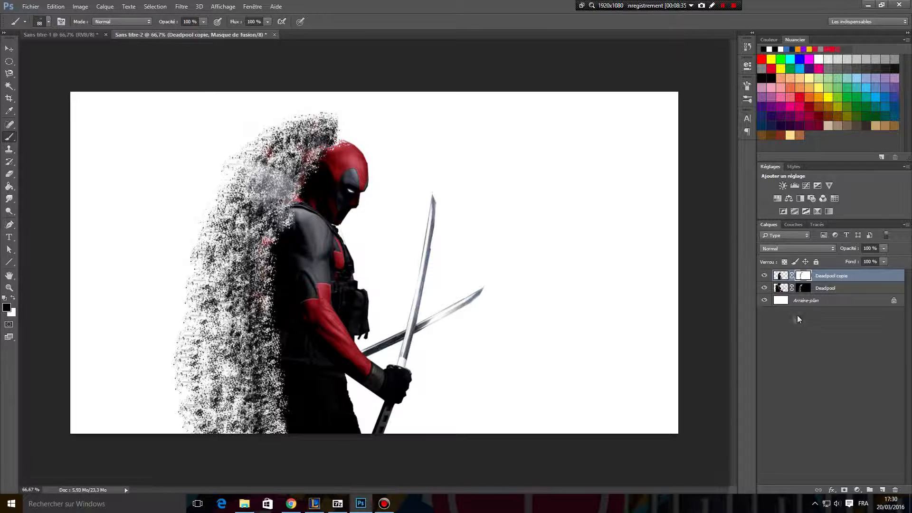
Restore small parts of the figure's edge with white on the Deadpool copie mask, from head to legs, and return the foreground to black.
{"action": "left_click", "coordinate": [12, 300]}
{"action": "mouse_move", "coordinate": [333, 141]}
{"action": "left_mouse_down"}
{"action": "mouse_move", "coordinate": [299, 180]}
{"action": "mouse_move", "coordinate": [264, 261]}
{"action": "mouse_move", "coordinate": [281, 423]}
{"action": "left_mouse_up"}
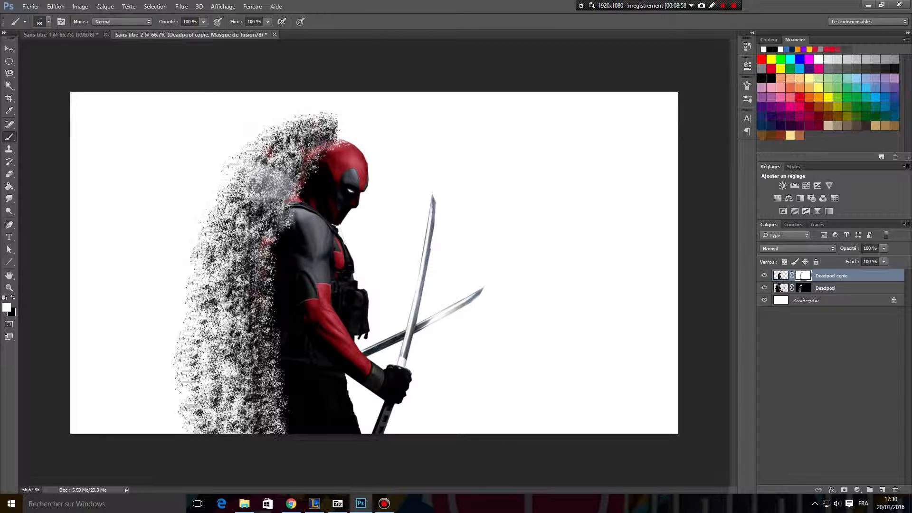
{"action": "left_click", "coordinate": [13, 298]}
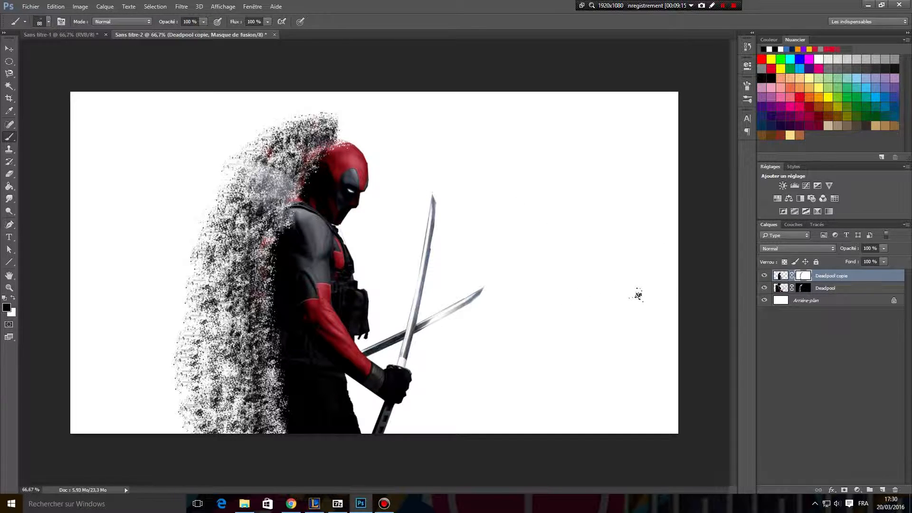
On the Arrière-plan layer, open the Gradient tool's colour ramp for editing and remove its middle colour stop.
{"action": "left_click", "coordinate": [840, 303]}
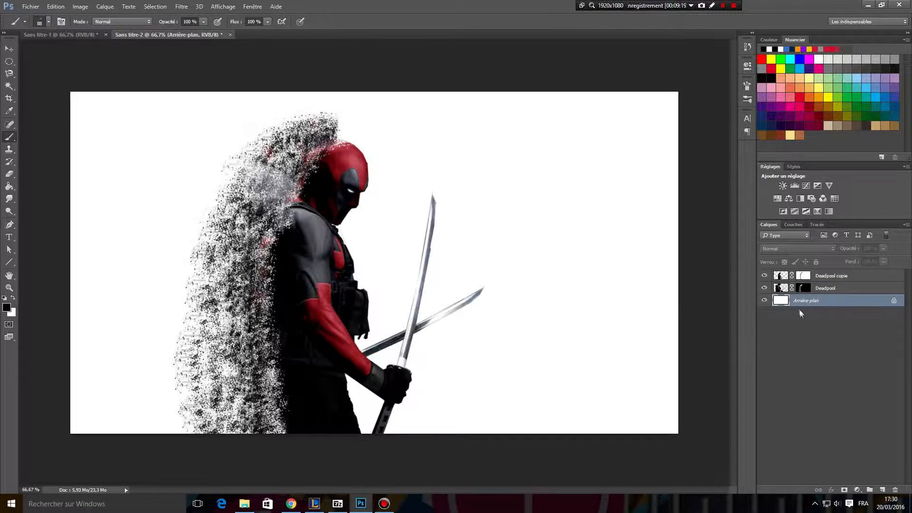
{"action": "left_click", "coordinate": [8, 188]}
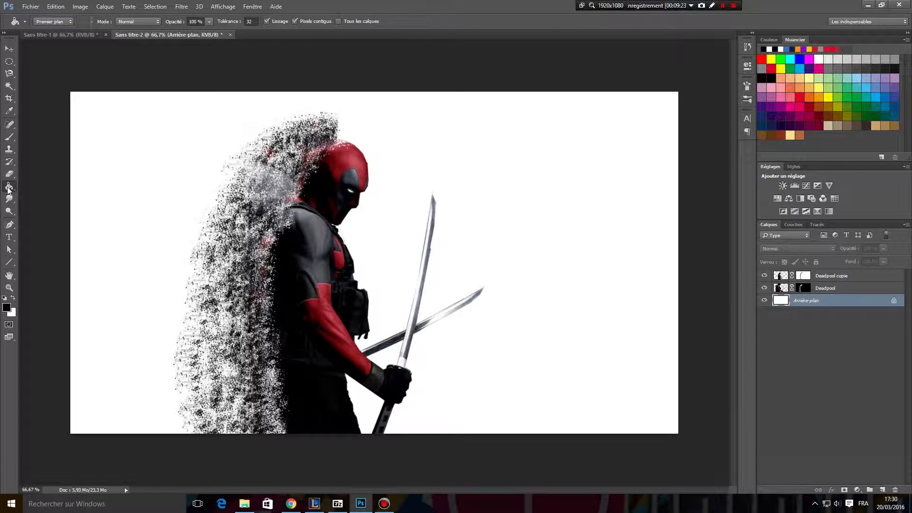
{"action": "right_click", "coordinate": [9, 189]}
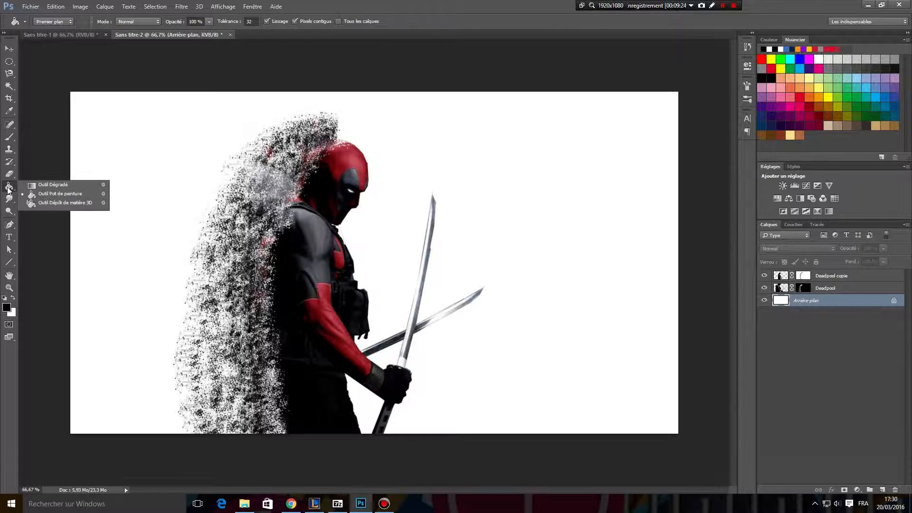
{"action": "left_click", "coordinate": [34, 184]}
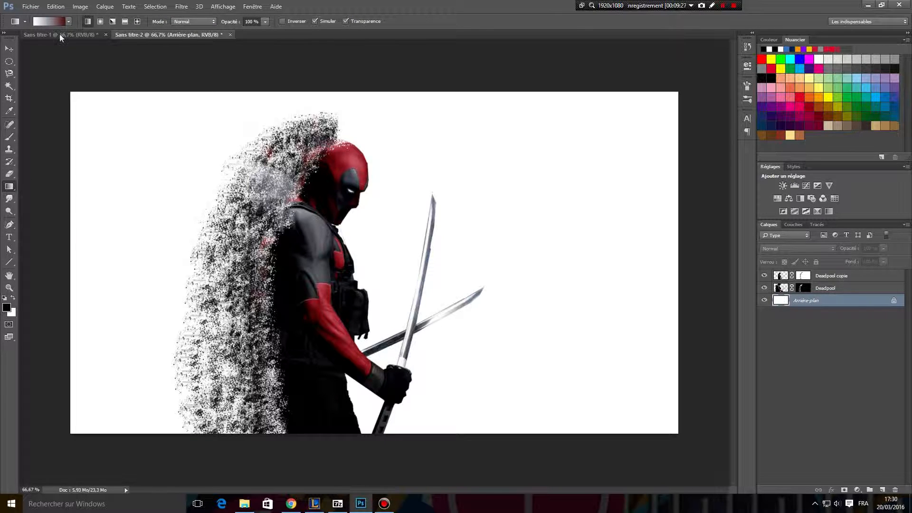
{"action": "left_click", "coordinate": [56, 21]}
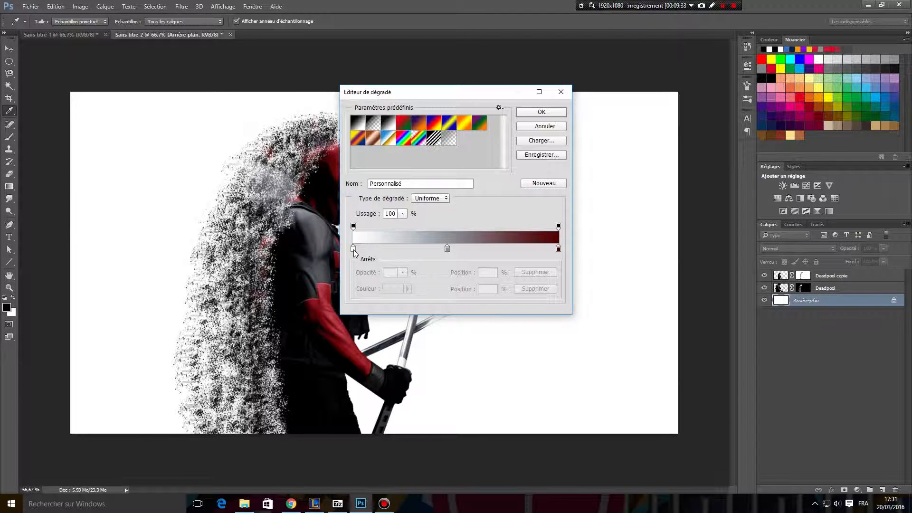
{"action": "left_click_drag", "start_coordinate": [447, 248], "coordinate": [437, 264]}
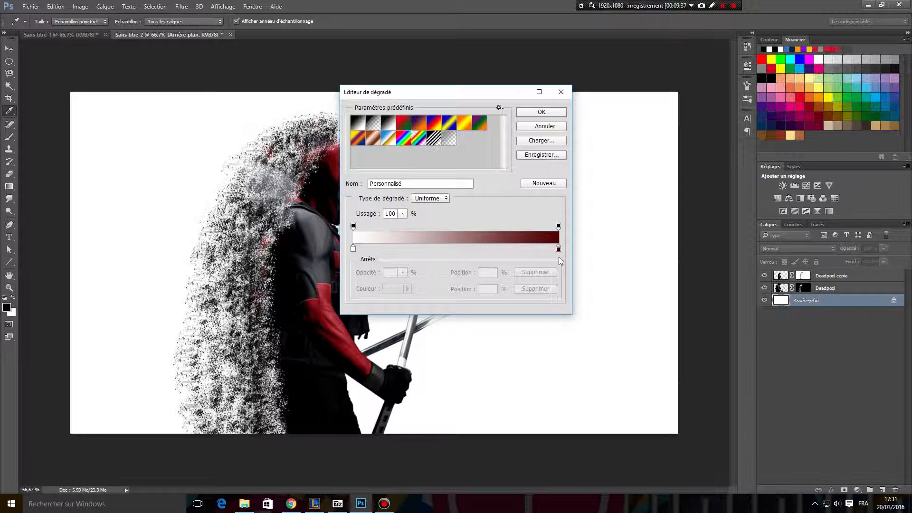
Set the gradient's starting colour stop to black (000000).
{"action": "double_click", "coordinate": [353, 248]}
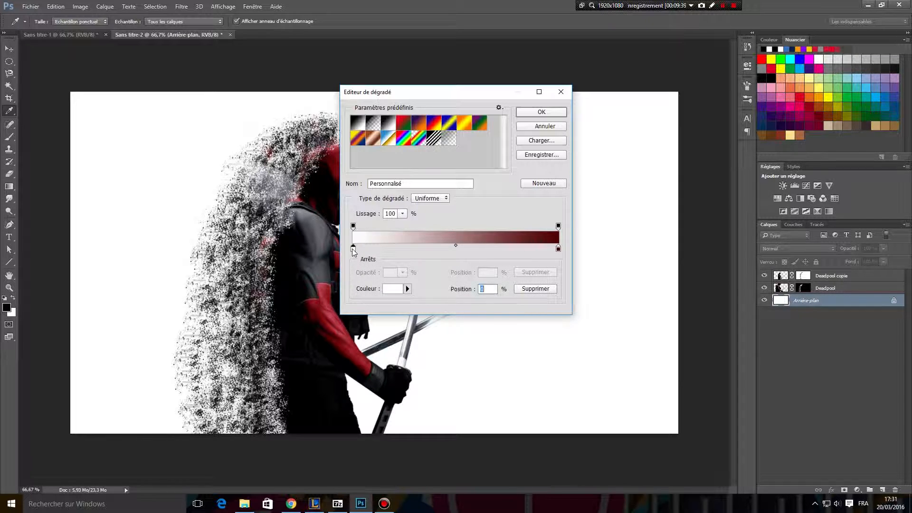
{"action": "left_click", "coordinate": [322, 251]}
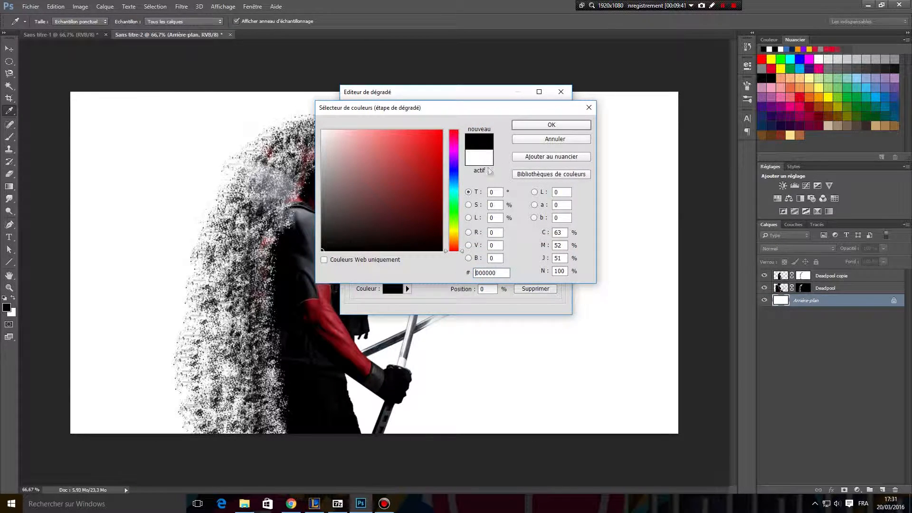
{"action": "left_click", "coordinate": [529, 126]}
{"action": "left_click", "coordinate": [455, 244]}
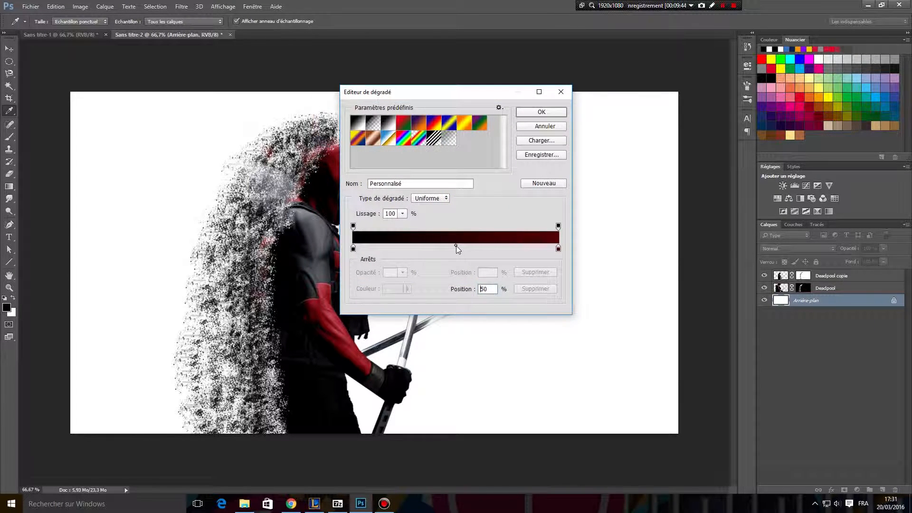
{"action": "left_click", "coordinate": [451, 249]}
{"action": "double_click", "coordinate": [451, 249]}
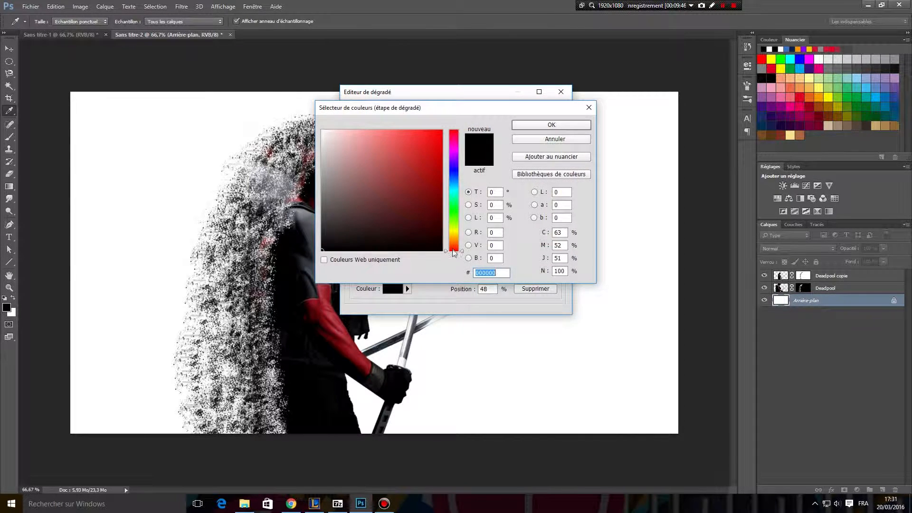
{"action": "left_click", "coordinate": [550, 139]}
{"action": "left_click_drag", "start_coordinate": [452, 249], "coordinate": [451, 274]}
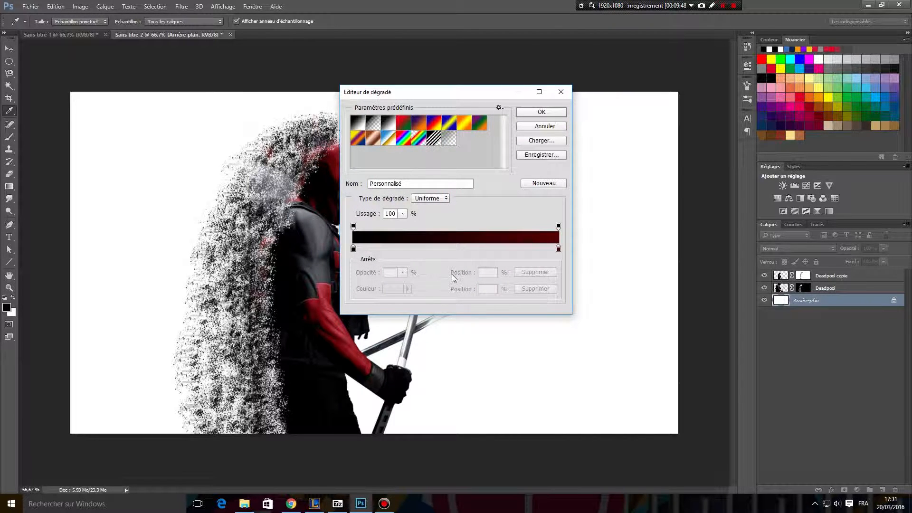
Add a middle colour stop at 47% in a grey sampled from the figure's suit and accept the black-grey-red gradient.
{"action": "left_click", "coordinate": [449, 249]}
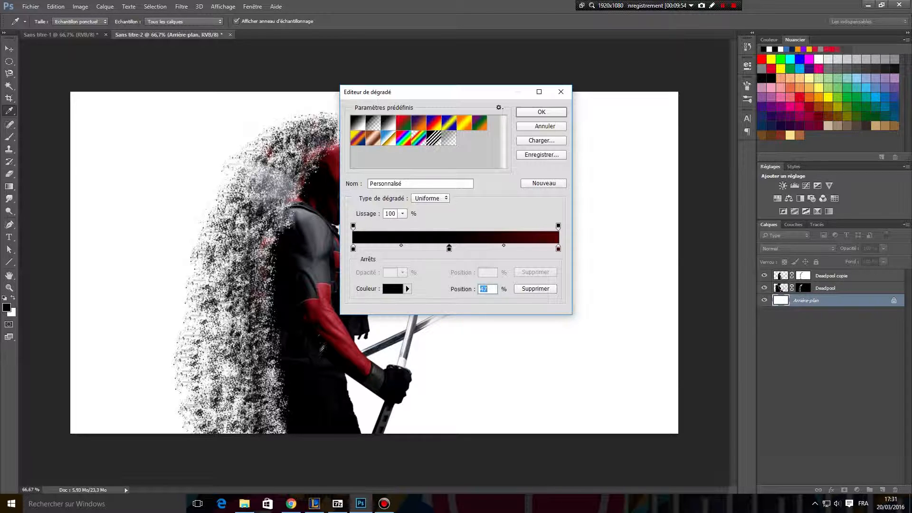
{"action": "left_click", "coordinate": [323, 234]}
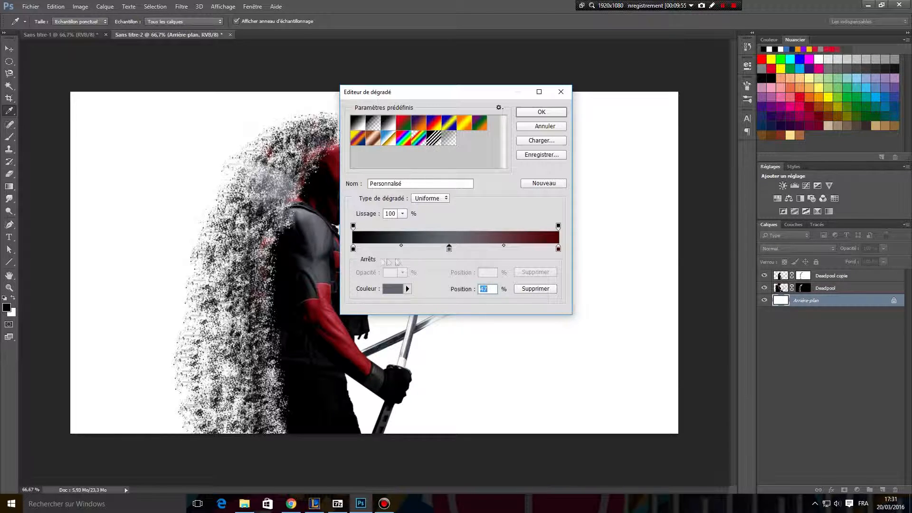
{"action": "left_click", "coordinate": [559, 249]}
{"action": "left_click", "coordinate": [551, 115]}
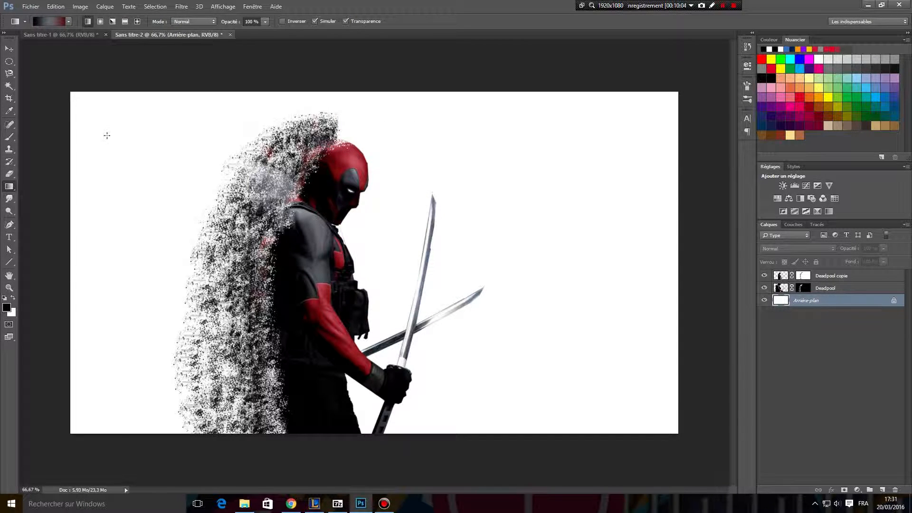
Try the linear black-grey-red gradient on the Arrière-plan layer along various diagonals and lengths, including reversed with red behind the figure.
{"action": "left_click_drag", "start_coordinate": [145, 114], "coordinate": [694, 431]}
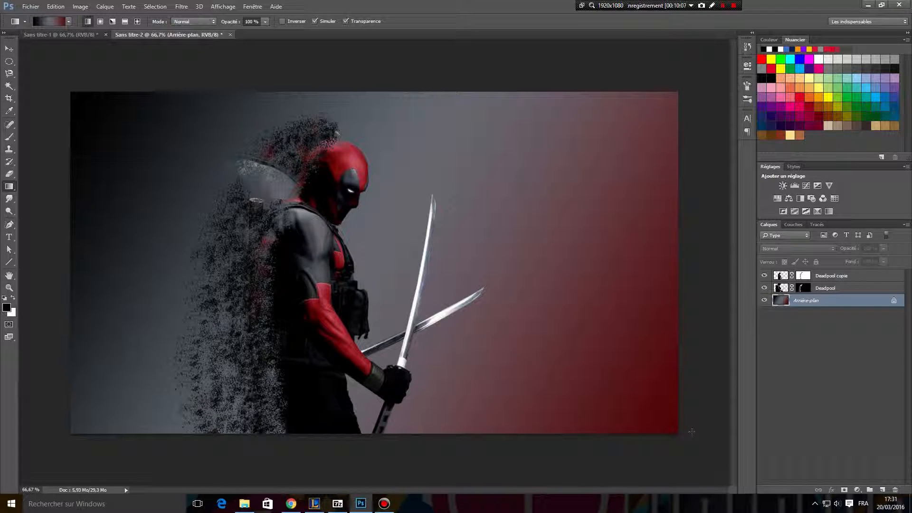
{"action": "left_click_drag", "start_coordinate": [71, 91], "coordinate": [698, 442]}
{"action": "left_click_drag", "start_coordinate": [46, 433], "coordinate": [316, 283]}
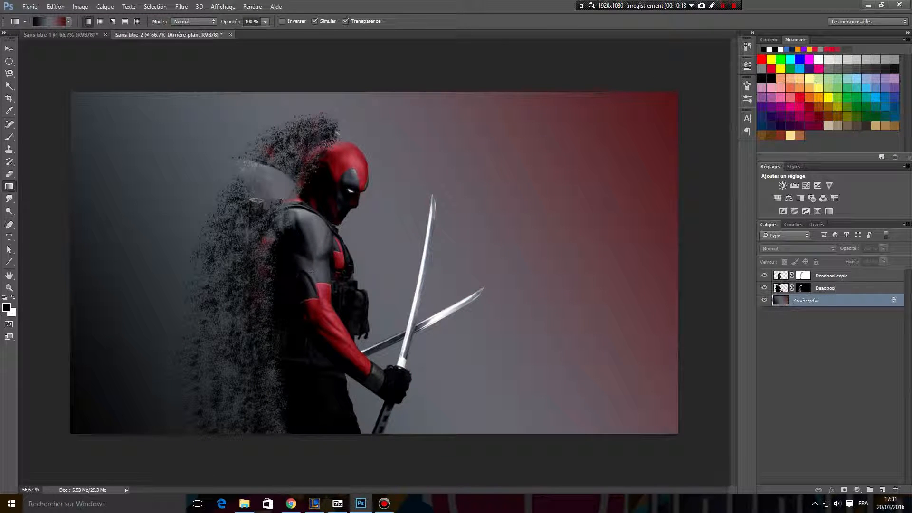
{"action": "left_click_drag", "start_coordinate": [87, 429], "coordinate": [656, 151]}
{"action": "left_click_drag", "start_coordinate": [125, 380], "coordinate": [710, 65]}
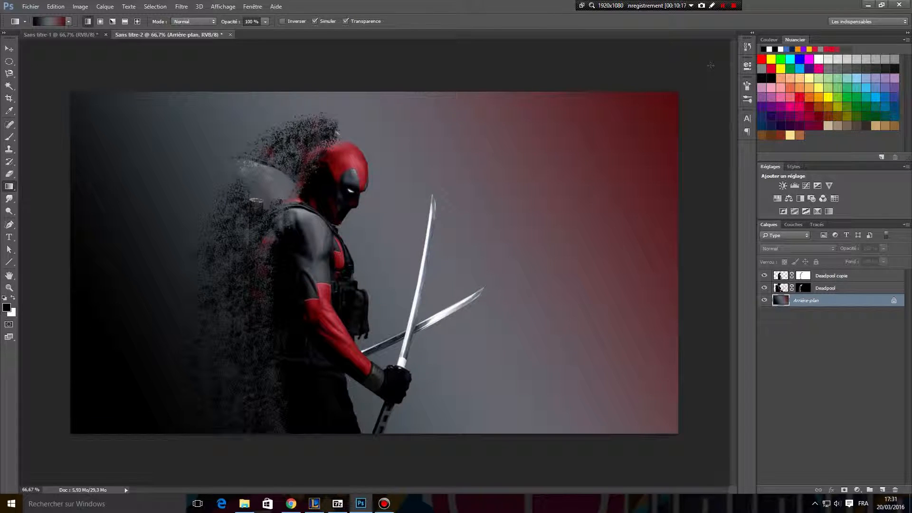
{"action": "left_click_drag", "start_coordinate": [352, 292], "coordinate": [704, 71]}
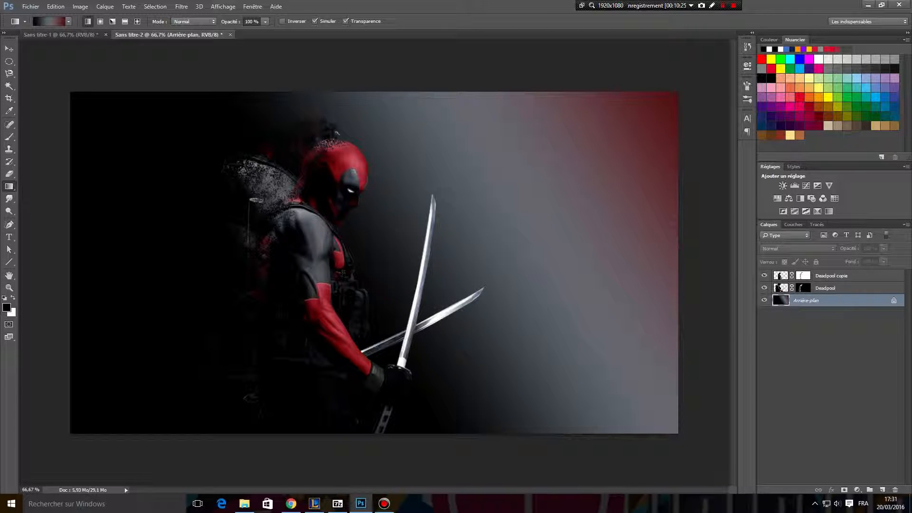
{"action": "left_click_drag", "start_coordinate": [67, 435], "coordinate": [677, 92]}
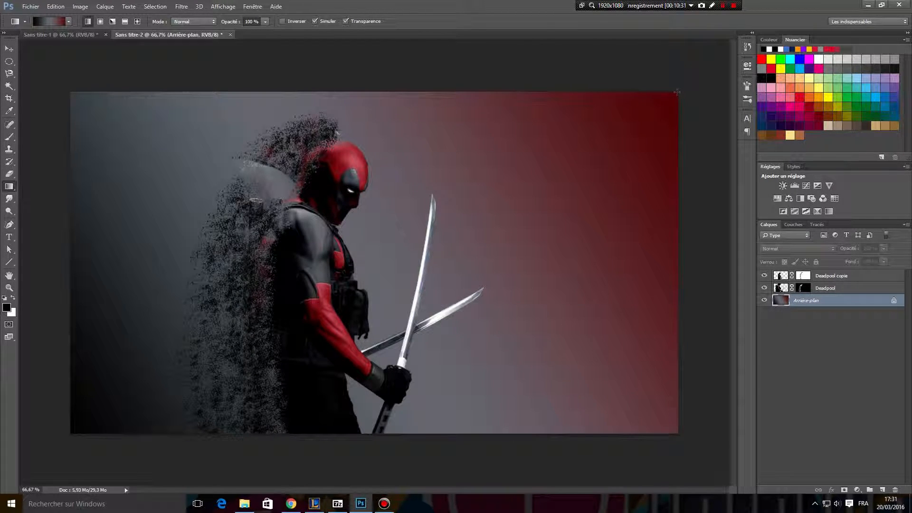
{"action": "left_click_drag", "start_coordinate": [80, 427], "coordinate": [480, 229]}
{"action": "left_click_drag", "start_coordinate": [682, 79], "coordinate": [341, 278]}
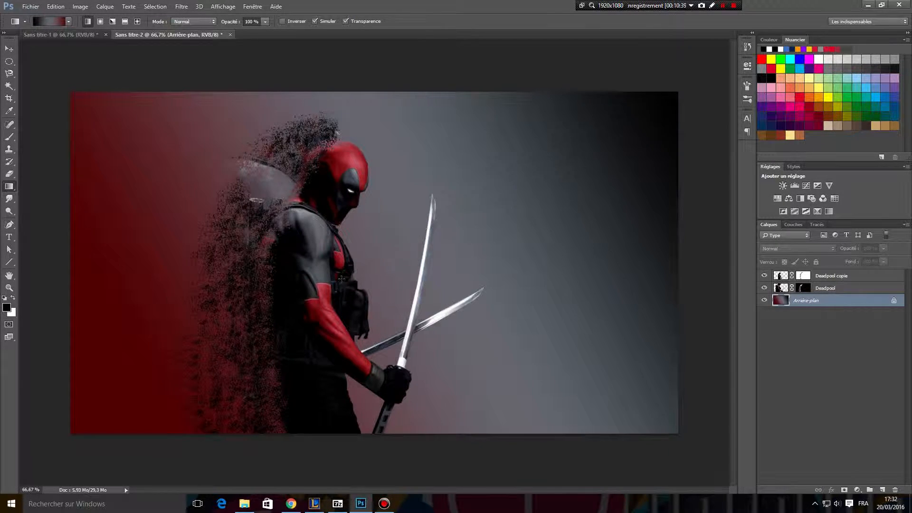
{"action": "left_click_drag", "start_coordinate": [77, 431], "coordinate": [341, 309]}
{"action": "left_click_drag", "start_coordinate": [73, 433], "coordinate": [694, 77]}
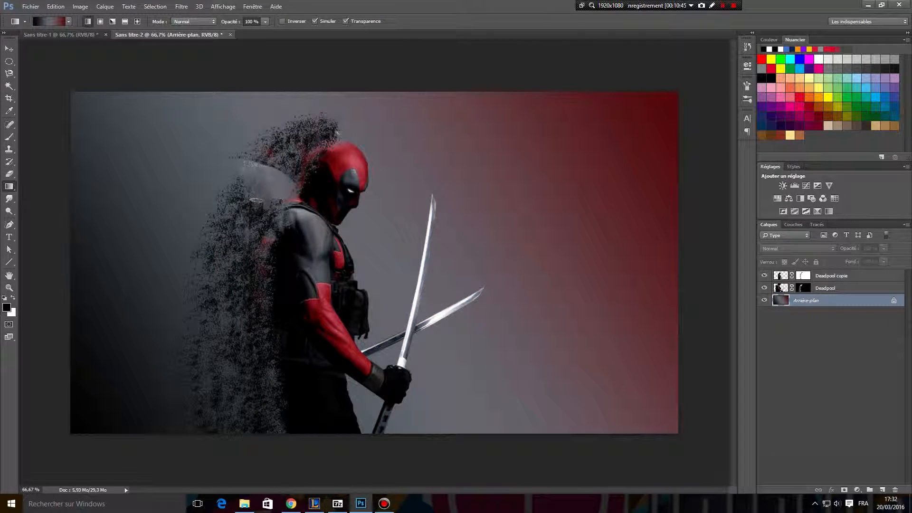
Redraw the background gradient diagonally from inside the canvas's lower-left area to beyond its upper-right corner, with black behind the figure.
{"action": "left_click_drag", "start_coordinate": [123, 404], "coordinate": [707, 83]}
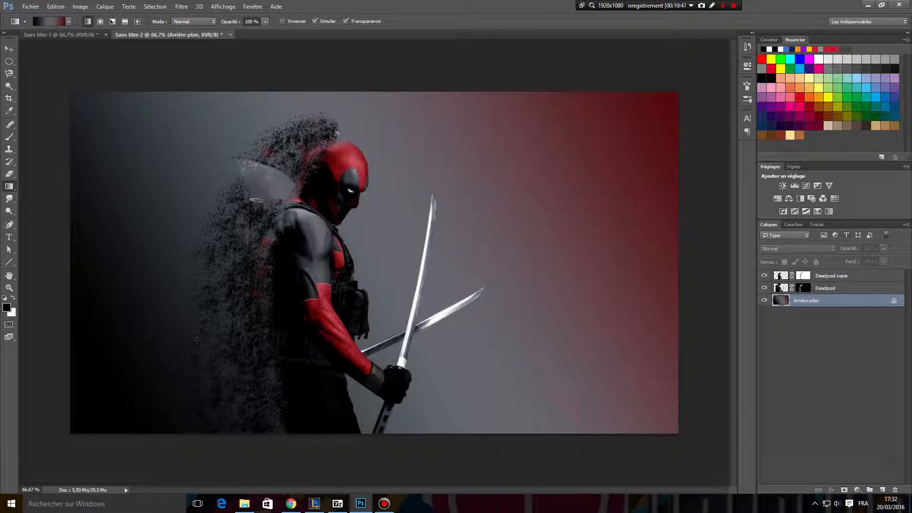
{"action": "left_click_drag", "start_coordinate": [161, 375], "coordinate": [681, 72]}
{"action": "left_click_drag", "start_coordinate": [149, 368], "coordinate": [700, 79]}
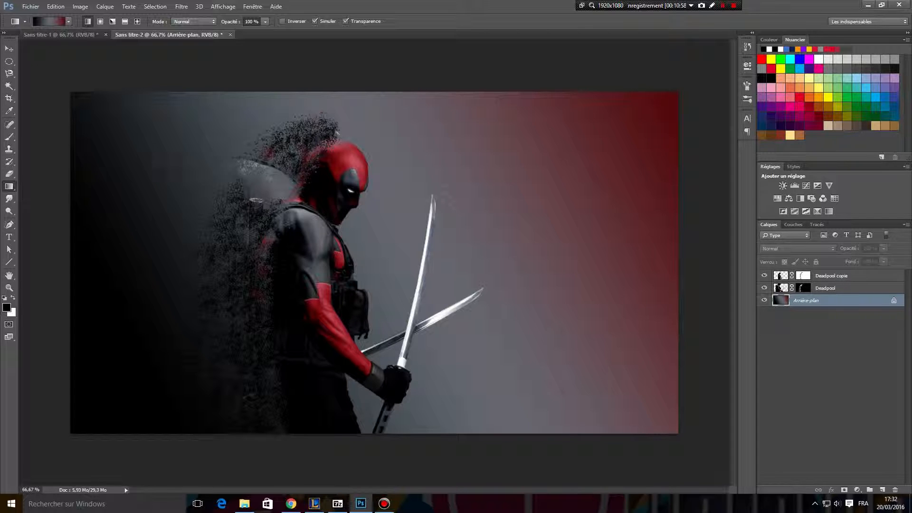
Smear the particles from the head to the upper back on the Deadpool mask with the Smudge tool at 13 px, 50% strength.
{"action": "left_click", "coordinate": [10, 198]}
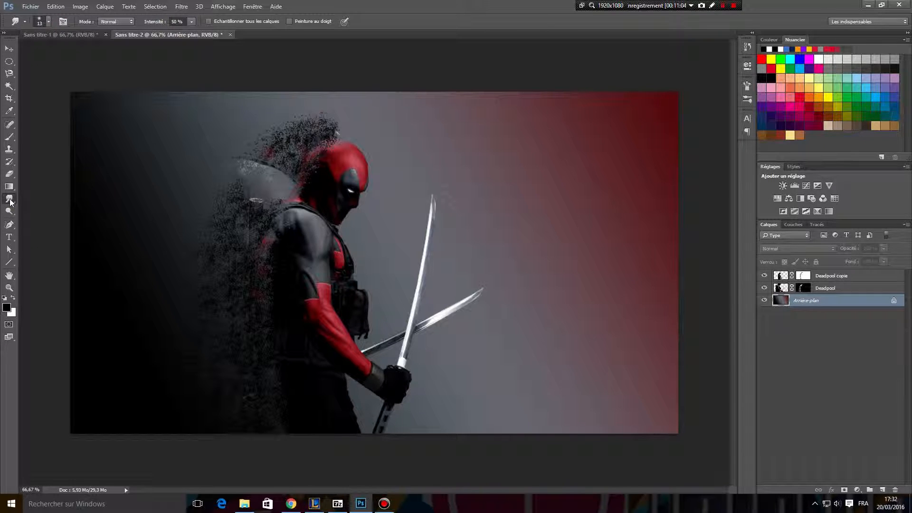
{"action": "right_click", "coordinate": [10, 201]}
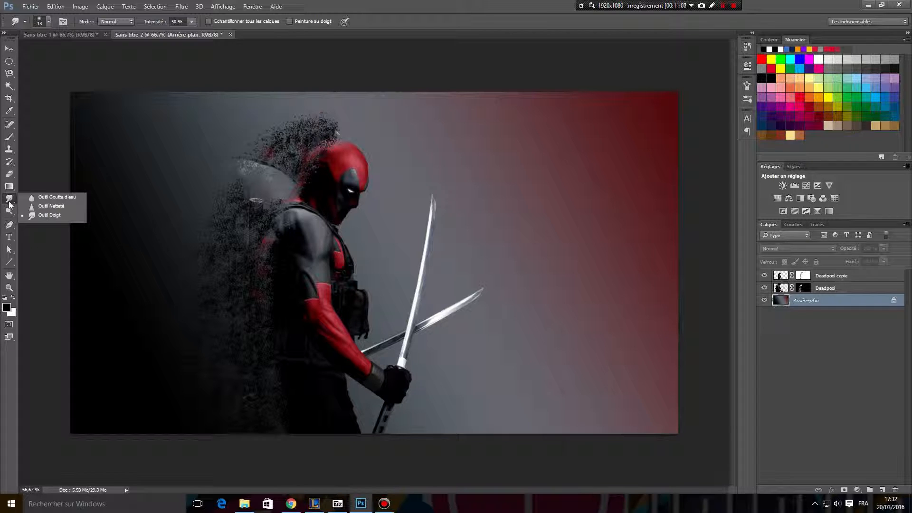
{"action": "left_click", "coordinate": [32, 217]}
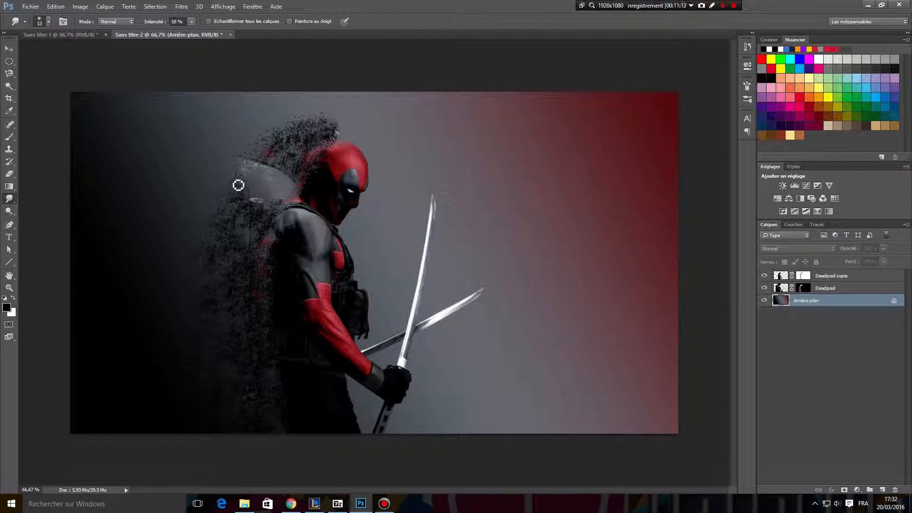
{"action": "mouse_move", "coordinate": [248, 169]}
{"action": "left_mouse_down"}
{"action": "mouse_move", "coordinate": [320, 128]}
{"action": "mouse_move", "coordinate": [287, 124]}
{"action": "mouse_move", "coordinate": [299, 125]}
{"action": "left_mouse_up"}
{"action": "left_click", "coordinate": [820, 290]}
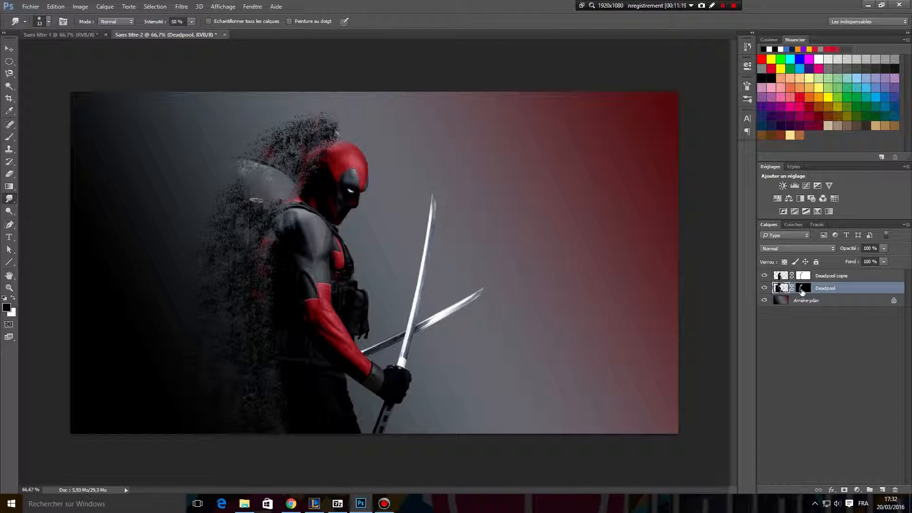
{"action": "left_click", "coordinate": [802, 290]}
{"action": "mouse_move", "coordinate": [320, 134]}
{"action": "left_mouse_down"}
{"action": "mouse_move", "coordinate": [289, 132]}
{"action": "mouse_move", "coordinate": [337, 130]}
{"action": "mouse_move", "coordinate": [301, 129]}
{"action": "mouse_move", "coordinate": [333, 128]}
{"action": "mouse_move", "coordinate": [304, 127]}
{"action": "mouse_move", "coordinate": [340, 118]}
{"action": "mouse_move", "coordinate": [300, 125]}
{"action": "mouse_move", "coordinate": [336, 128]}
{"action": "mouse_move", "coordinate": [306, 131]}
{"action": "mouse_move", "coordinate": [319, 140]}
{"action": "mouse_move", "coordinate": [270, 135]}
{"action": "mouse_move", "coordinate": [301, 139]}
{"action": "mouse_move", "coordinate": [297, 148]}
{"action": "mouse_move", "coordinate": [251, 156]}
{"action": "mouse_move", "coordinate": [241, 168]}
{"action": "mouse_move", "coordinate": [278, 173]}
{"action": "mouse_move", "coordinate": [214, 175]}
{"action": "mouse_move", "coordinate": [276, 204]}
{"action": "mouse_move", "coordinate": [225, 206]}
{"action": "mouse_move", "coordinate": [210, 197]}
{"action": "mouse_move", "coordinate": [278, 187]}
{"action": "mouse_move", "coordinate": [209, 208]}
{"action": "mouse_move", "coordinate": [262, 221]}
{"action": "mouse_move", "coordinate": [168, 231]}
{"action": "mouse_move", "coordinate": [241, 240]}
{"action": "mouse_move", "coordinate": [247, 231]}
{"action": "mouse_move", "coordinate": [251, 282]}
{"action": "mouse_move", "coordinate": [267, 275]}
{"action": "mouse_move", "coordinate": [153, 276]}
{"action": "left_mouse_up"}
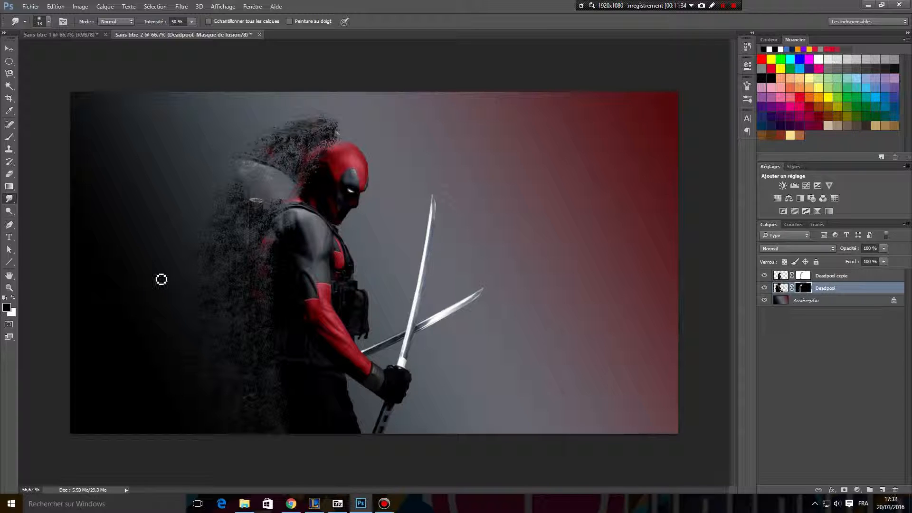
Continue smudging the particles on the Deadpool mask along the back, from the shoulder down to the legs.
{"action": "mouse_move", "coordinate": [227, 304]}
{"action": "left_mouse_down"}
{"action": "mouse_move", "coordinate": [233, 272]}
{"action": "mouse_move", "coordinate": [255, 249]}
{"action": "mouse_move", "coordinate": [205, 224]}
{"action": "mouse_move", "coordinate": [252, 216]}
{"action": "mouse_move", "coordinate": [237, 208]}
{"action": "mouse_move", "coordinate": [258, 203]}
{"action": "mouse_move", "coordinate": [234, 187]}
{"action": "mouse_move", "coordinate": [240, 202]}
{"action": "mouse_move", "coordinate": [202, 244]}
{"action": "mouse_move", "coordinate": [229, 242]}
{"action": "mouse_move", "coordinate": [181, 266]}
{"action": "mouse_move", "coordinate": [237, 281]}
{"action": "mouse_move", "coordinate": [216, 311]}
{"action": "mouse_move", "coordinate": [250, 346]}
{"action": "left_mouse_up"}
{"action": "mouse_move", "coordinate": [207, 426]}
{"action": "left_mouse_down"}
{"action": "mouse_move", "coordinate": [268, 437]}
{"action": "mouse_move", "coordinate": [290, 429]}
{"action": "mouse_move", "coordinate": [229, 423]}
{"action": "mouse_move", "coordinate": [192, 382]}
{"action": "mouse_move", "coordinate": [210, 377]}
{"action": "mouse_move", "coordinate": [205, 356]}
{"action": "mouse_move", "coordinate": [173, 336]}
{"action": "mouse_move", "coordinate": [222, 303]}
{"action": "mouse_move", "coordinate": [205, 292]}
{"action": "mouse_move", "coordinate": [207, 268]}
{"action": "mouse_move", "coordinate": [174, 262]}
{"action": "mouse_move", "coordinate": [217, 255]}
{"action": "mouse_move", "coordinate": [219, 264]}
{"action": "mouse_move", "coordinate": [229, 257]}
{"action": "mouse_move", "coordinate": [196, 255]}
{"action": "mouse_move", "coordinate": [205, 235]}
{"action": "mouse_move", "coordinate": [272, 209]}
{"action": "mouse_move", "coordinate": [276, 189]}
{"action": "mouse_move", "coordinate": [260, 210]}
{"action": "mouse_move", "coordinate": [237, 209]}
{"action": "mouse_move", "coordinate": [265, 199]}
{"action": "mouse_move", "coordinate": [264, 165]}
{"action": "mouse_move", "coordinate": [282, 147]}
{"action": "mouse_move", "coordinate": [321, 130]}
{"action": "mouse_move", "coordinate": [275, 113]}
{"action": "mouse_move", "coordinate": [339, 131]}
{"action": "mouse_move", "coordinate": [257, 110]}
{"action": "mouse_move", "coordinate": [329, 148]}
{"action": "mouse_move", "coordinate": [226, 150]}
{"action": "mouse_move", "coordinate": [322, 160]}
{"action": "mouse_move", "coordinate": [248, 159]}
{"action": "mouse_move", "coordinate": [323, 163]}
{"action": "mouse_move", "coordinate": [299, 149]}
{"action": "mouse_move", "coordinate": [260, 157]}
{"action": "mouse_move", "coordinate": [249, 164]}
{"action": "mouse_move", "coordinate": [314, 152]}
{"action": "mouse_move", "coordinate": [302, 161]}
{"action": "mouse_move", "coordinate": [317, 167]}
{"action": "mouse_move", "coordinate": [296, 191]}
{"action": "mouse_move", "coordinate": [277, 180]}
{"action": "mouse_move", "coordinate": [305, 155]}
{"action": "mouse_move", "coordinate": [309, 176]}
{"action": "mouse_move", "coordinate": [245, 195]}
{"action": "left_mouse_up"}
{"action": "mouse_move", "coordinate": [199, 239]}
{"action": "left_mouse_down"}
{"action": "mouse_move", "coordinate": [251, 248]}
{"action": "mouse_move", "coordinate": [247, 288]}
{"action": "mouse_move", "coordinate": [210, 308]}
{"action": "mouse_move", "coordinate": [262, 336]}
{"action": "mouse_move", "coordinate": [252, 355]}
{"action": "mouse_move", "coordinate": [197, 378]}
{"action": "mouse_move", "coordinate": [267, 377]}
{"action": "mouse_move", "coordinate": [210, 413]}
{"action": "mouse_move", "coordinate": [262, 413]}
{"action": "mouse_move", "coordinate": [253, 434]}
{"action": "mouse_move", "coordinate": [262, 411]}
{"action": "left_mouse_up"}
{"action": "mouse_move", "coordinate": [275, 150]}
{"action": "left_mouse_down"}
{"action": "mouse_move", "coordinate": [298, 150]}
{"action": "mouse_move", "coordinate": [283, 155]}
{"action": "mouse_move", "coordinate": [298, 144]}
{"action": "mouse_move", "coordinate": [259, 139]}
{"action": "mouse_move", "coordinate": [310, 139]}
{"action": "mouse_move", "coordinate": [259, 156]}
{"action": "mouse_move", "coordinate": [283, 161]}
{"action": "mouse_move", "coordinate": [251, 154]}
{"action": "mouse_move", "coordinate": [296, 160]}
{"action": "mouse_move", "coordinate": [267, 160]}
{"action": "mouse_move", "coordinate": [312, 186]}
{"action": "mouse_move", "coordinate": [290, 187]}
{"action": "mouse_move", "coordinate": [320, 154]}
{"action": "mouse_move", "coordinate": [322, 142]}
{"action": "mouse_move", "coordinate": [311, 136]}
{"action": "mouse_move", "coordinate": [345, 134]}
{"action": "mouse_move", "coordinate": [318, 118]}
{"action": "mouse_move", "coordinate": [342, 123]}
{"action": "mouse_move", "coordinate": [282, 128]}
{"action": "mouse_move", "coordinate": [339, 149]}
{"action": "mouse_move", "coordinate": [295, 140]}
{"action": "mouse_move", "coordinate": [325, 141]}
{"action": "mouse_move", "coordinate": [304, 174]}
{"action": "mouse_move", "coordinate": [284, 176]}
{"action": "mouse_move", "coordinate": [306, 182]}
{"action": "mouse_move", "coordinate": [241, 180]}
{"action": "mouse_move", "coordinate": [265, 178]}
{"action": "mouse_move", "coordinate": [236, 168]}
{"action": "mouse_move", "coordinate": [272, 199]}
{"action": "mouse_move", "coordinate": [274, 225]}
{"action": "mouse_move", "coordinate": [243, 210]}
{"action": "mouse_move", "coordinate": [270, 236]}
{"action": "mouse_move", "coordinate": [264, 255]}
{"action": "mouse_move", "coordinate": [201, 256]}
{"action": "left_mouse_up"}
{"action": "mouse_move", "coordinate": [262, 271]}
{"action": "left_mouse_down"}
{"action": "mouse_move", "coordinate": [246, 290]}
{"action": "mouse_move", "coordinate": [183, 306]}
{"action": "left_mouse_up"}
{"action": "mouse_move", "coordinate": [243, 304]}
{"action": "left_mouse_down"}
{"action": "mouse_move", "coordinate": [222, 363]}
{"action": "mouse_move", "coordinate": [269, 375]}
{"action": "mouse_move", "coordinate": [252, 404]}
{"action": "mouse_move", "coordinate": [279, 428]}
{"action": "mouse_move", "coordinate": [271, 435]}
{"action": "left_mouse_up"}
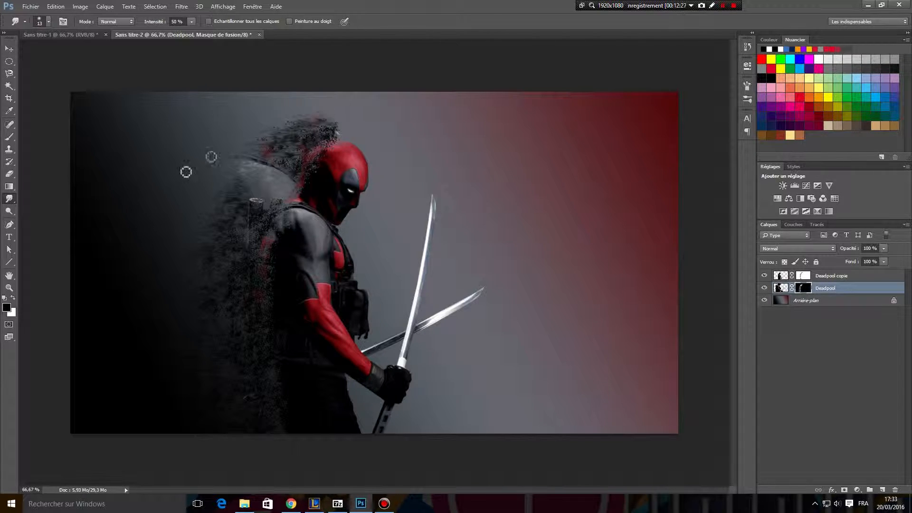
Hide and show the Arrière-plan layer to inspect the smudged particles with and without the gradient.
{"action": "left_click", "coordinate": [764, 301]}
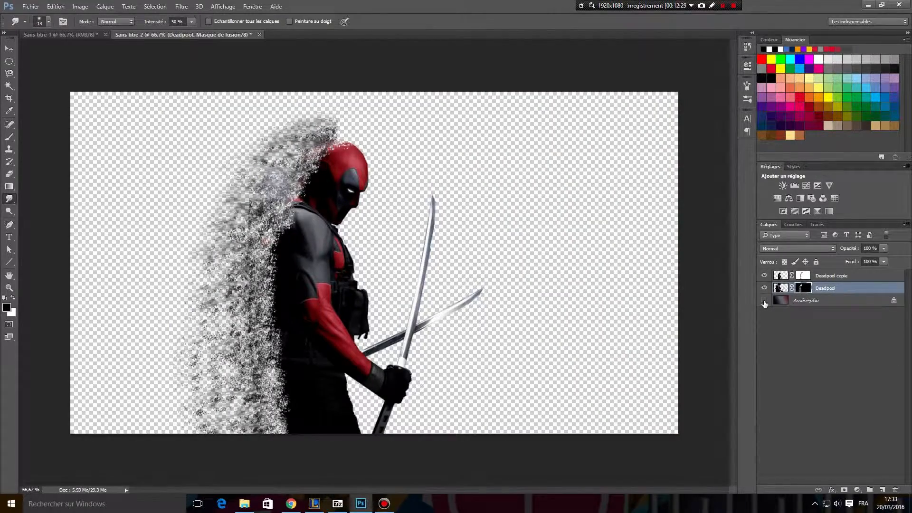
{"action": "left_click", "coordinate": [764, 301]}
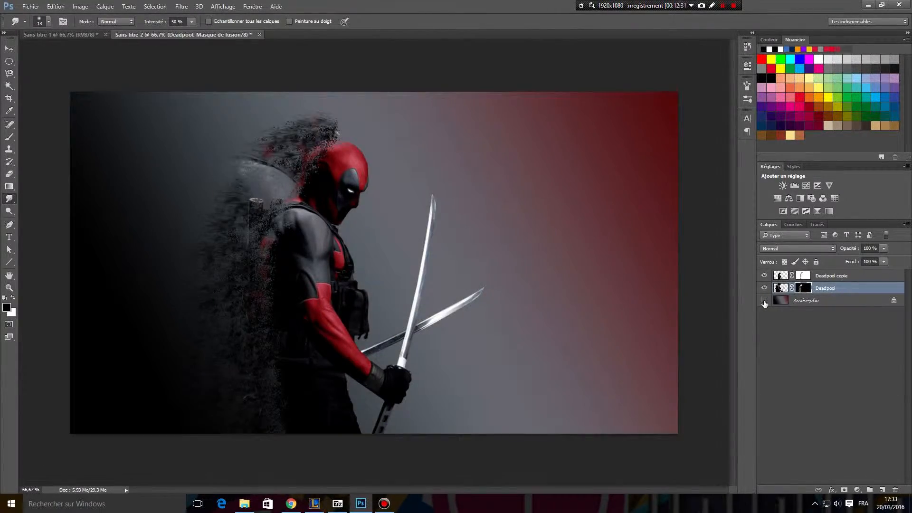
{"action": "left_click", "coordinate": [764, 301]}
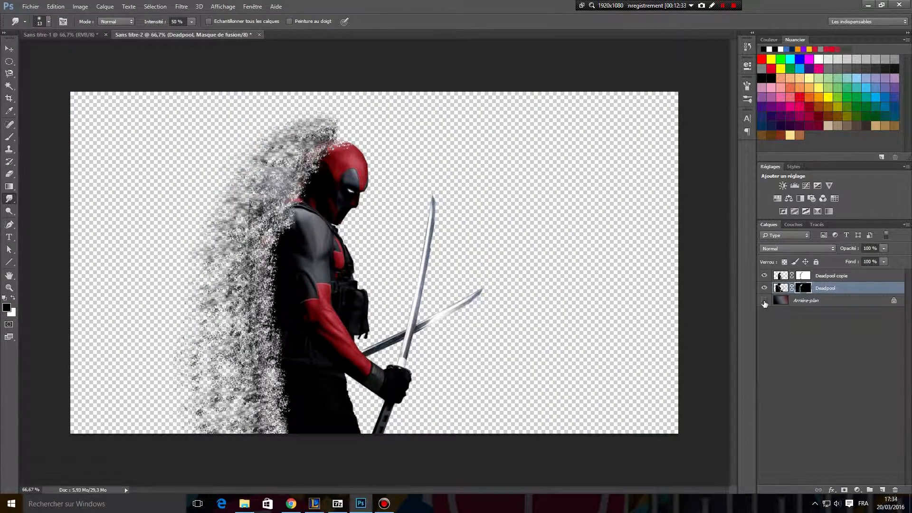
{"action": "left_click", "coordinate": [765, 301]}
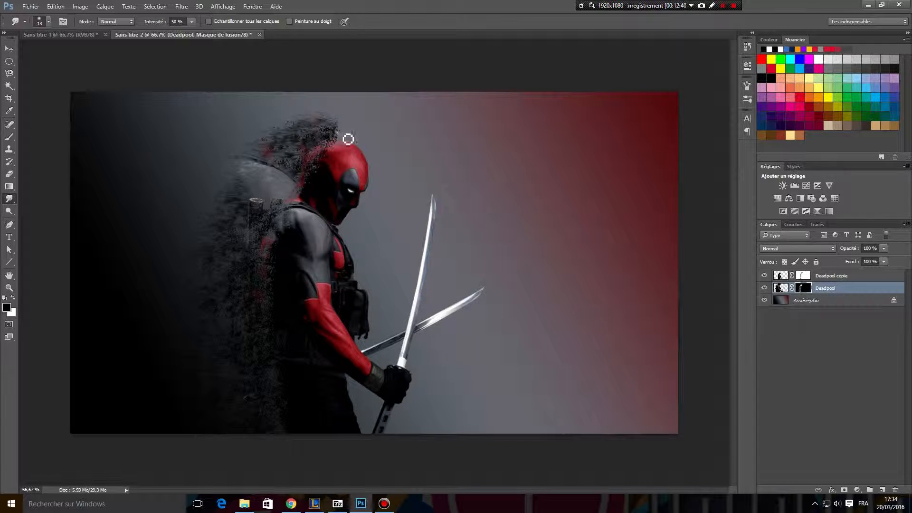
Smudge the eroded edge at the back of the head on the Deadpool copie mask, and deselect all layers.
{"action": "left_click", "coordinate": [808, 275]}
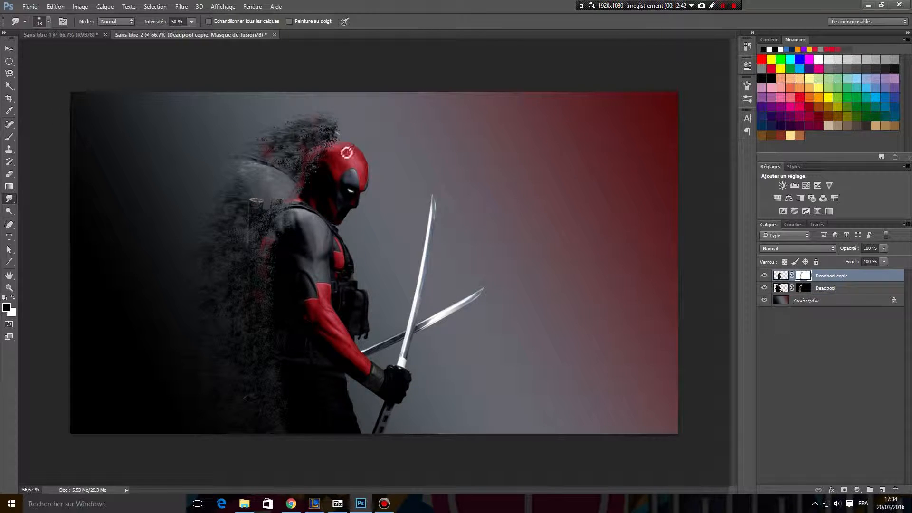
{"action": "mouse_move", "coordinate": [343, 148]}
{"action": "left_mouse_down"}
{"action": "mouse_move", "coordinate": [312, 158]}
{"action": "mouse_move", "coordinate": [327, 159]}
{"action": "left_mouse_up"}
{"action": "left_click", "coordinate": [856, 329]}
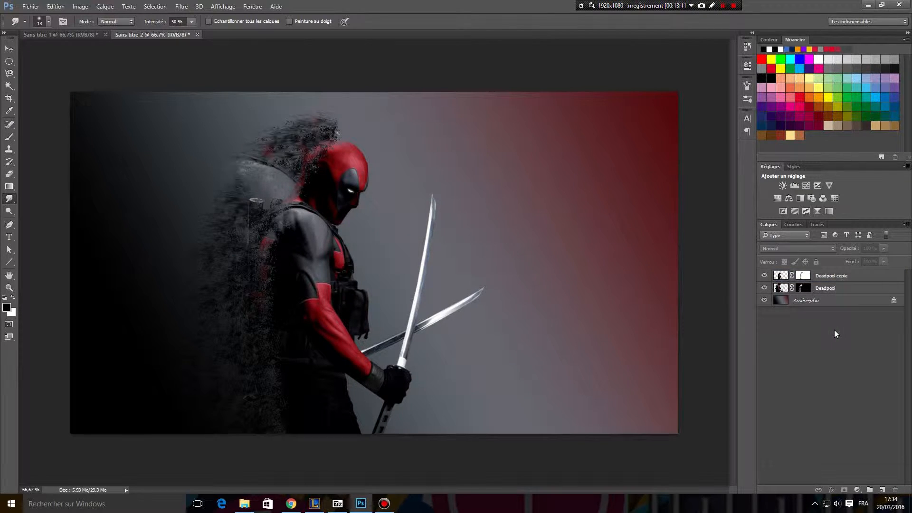